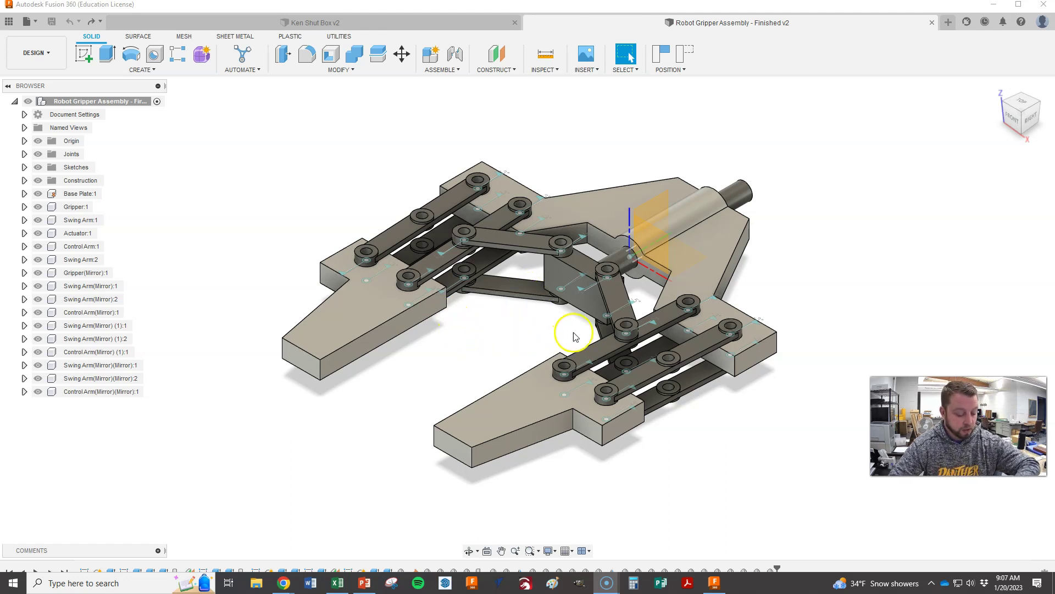
Slide the actuator to try the gripper's motion, undo the move, and look over the assembly's joints
left_click_drag(651, 289, 570, 269)
left_click(68, 21)
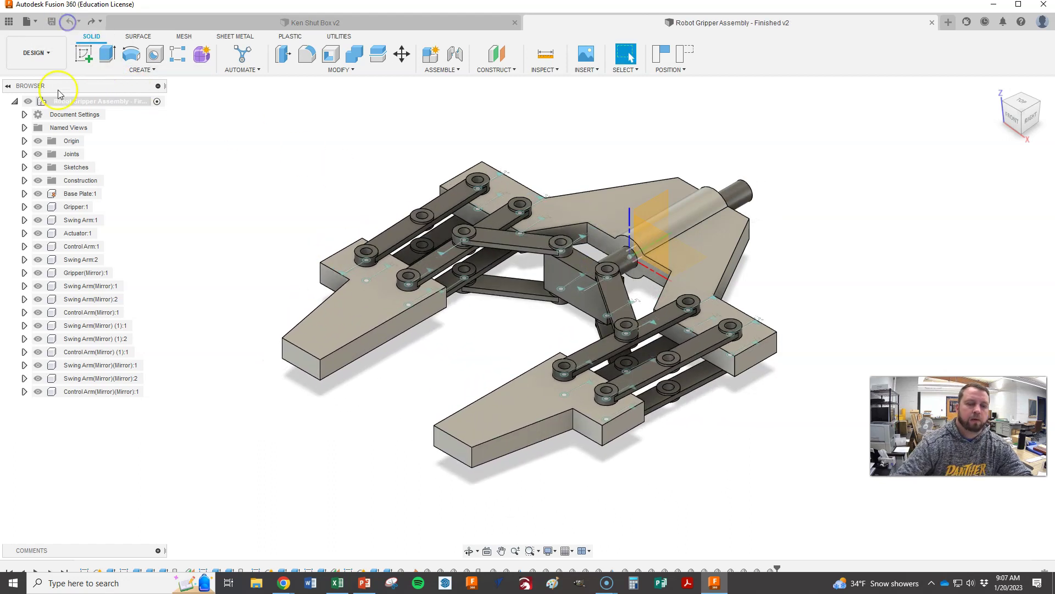
left_click(24, 154)
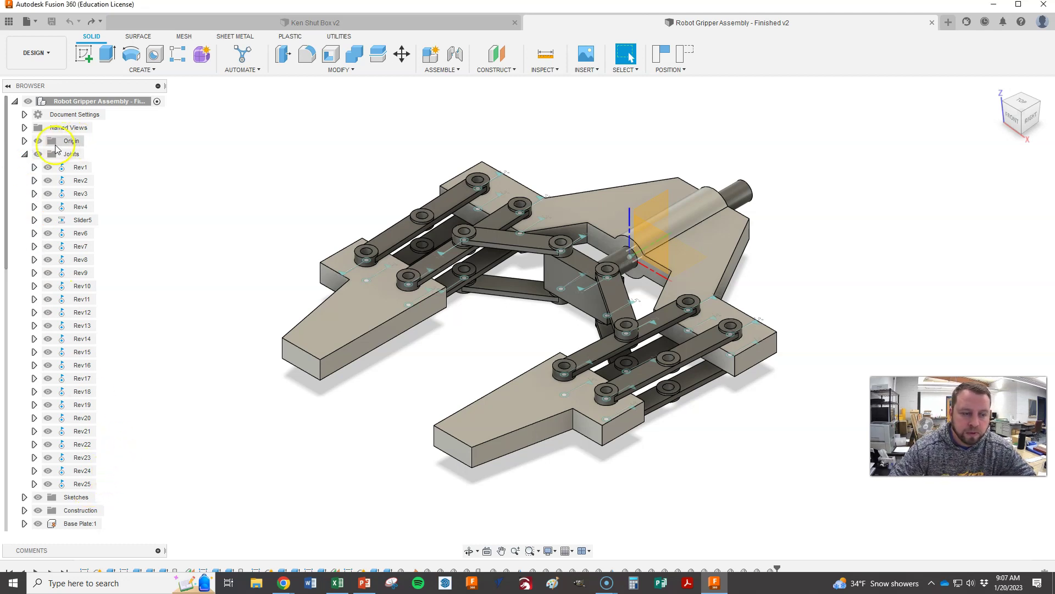
left_click(25, 154)
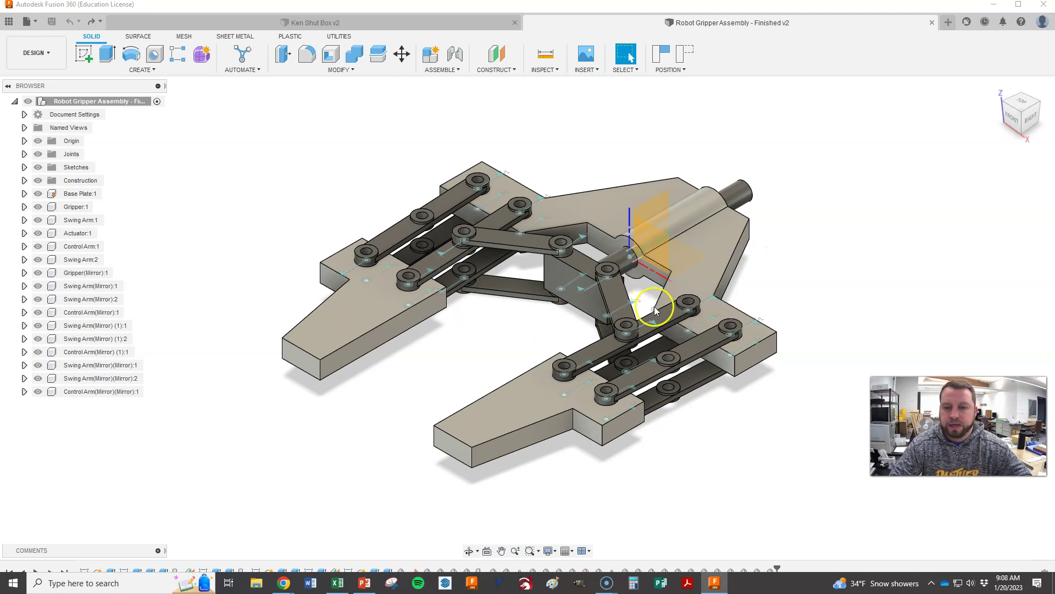
Try the actuator's unrestricted travel by sliding it far back and far forward, and undo both moves
left_click_drag(588, 273, 668, 217)
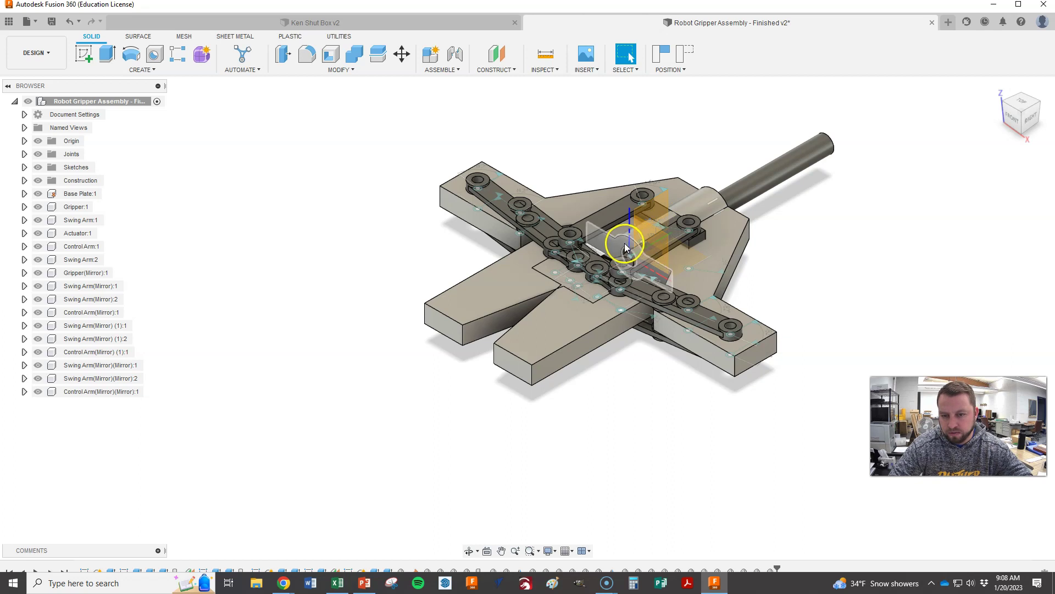
left_click_drag(660, 214, 457, 307)
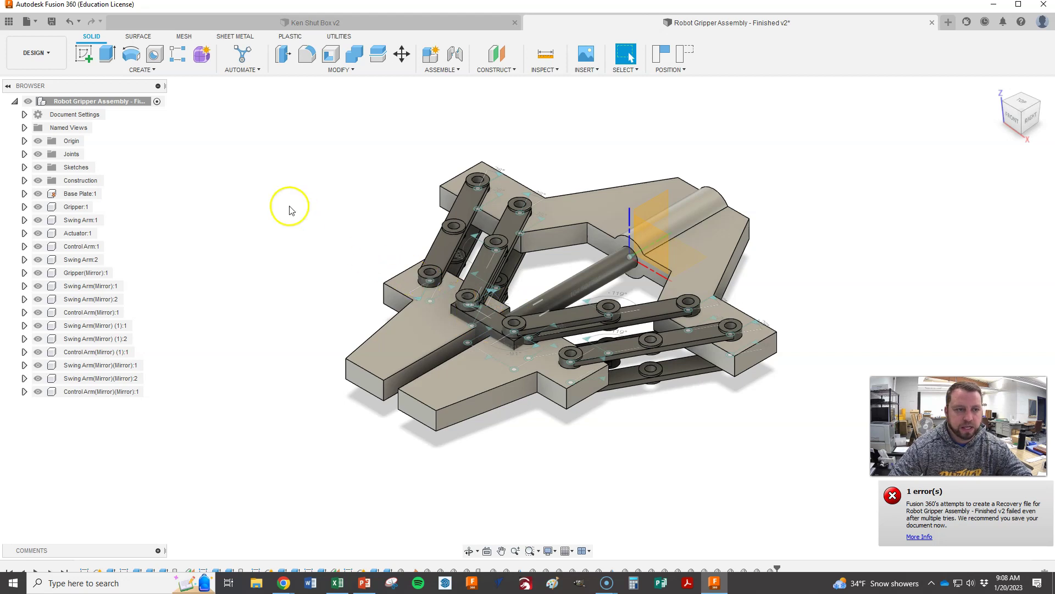
left_click(68, 21)
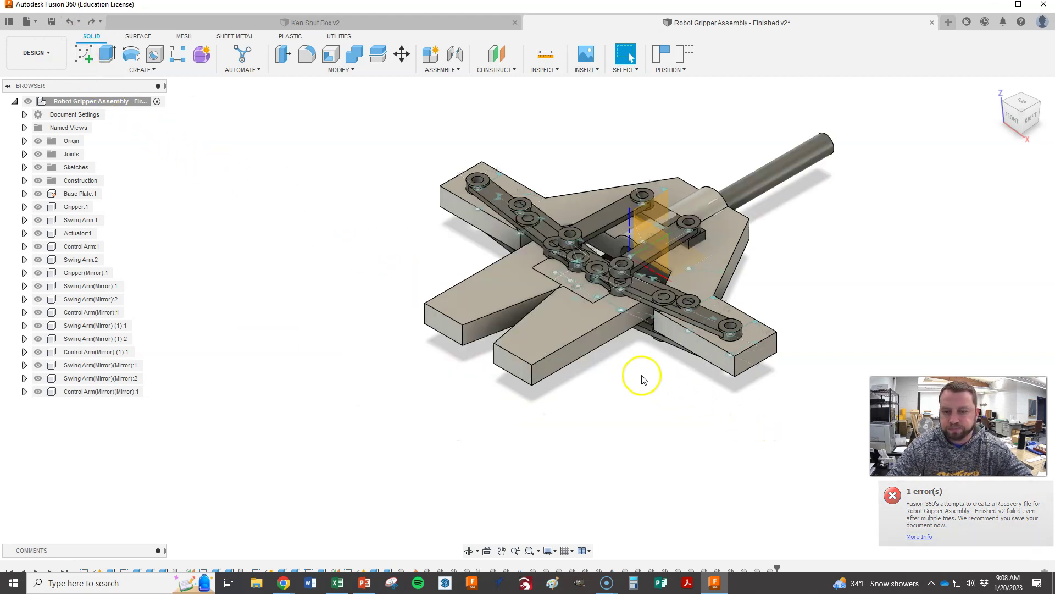
left_click(68, 24)
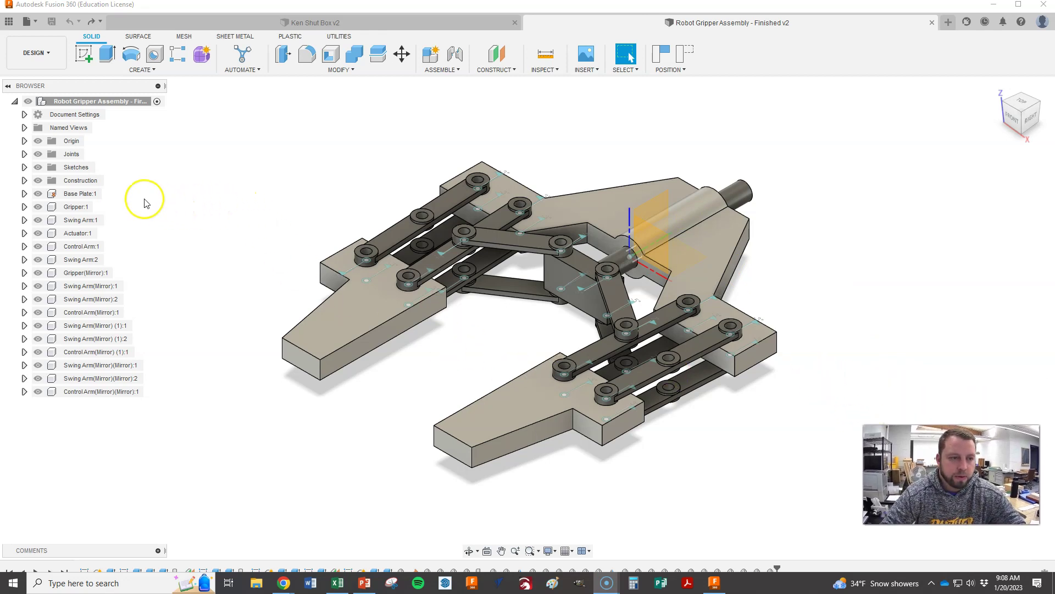
Edit the motion limits of the Slider5 joint and enable a minimum limit of -40 mm
left_click(24, 154)
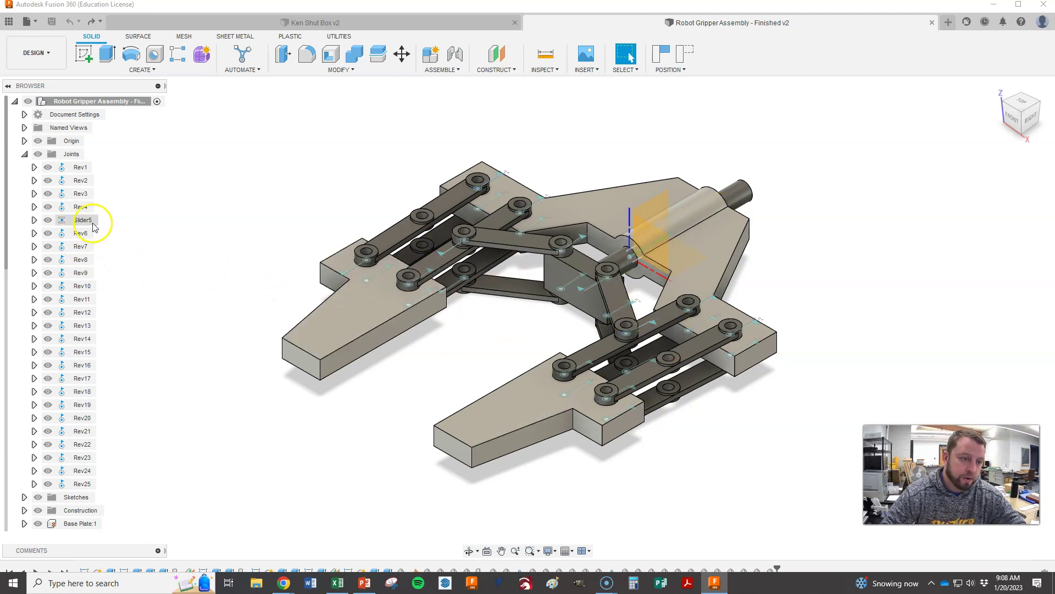
left_click(62, 222)
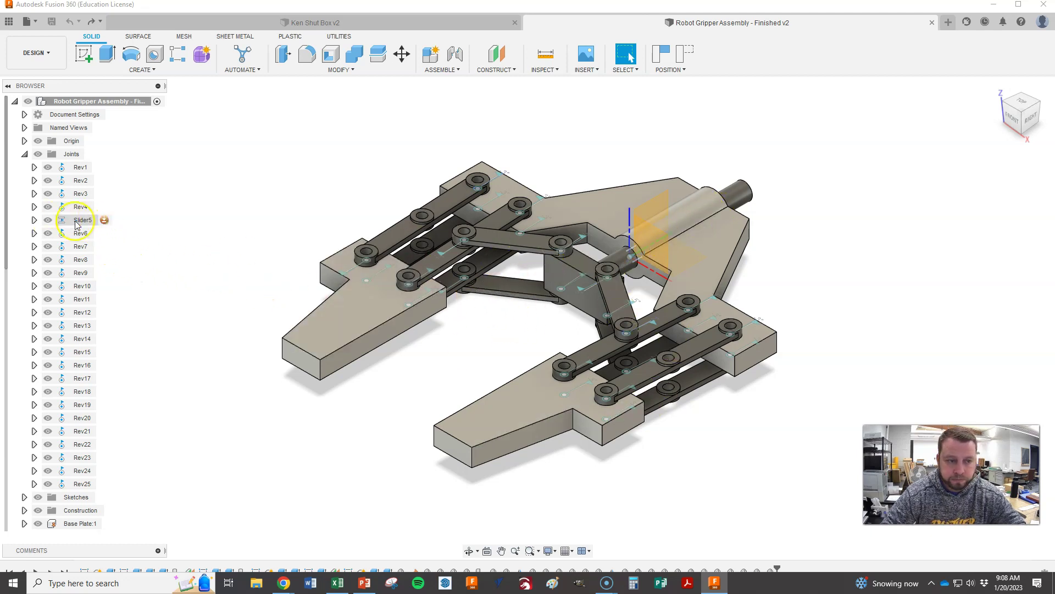
left_click(105, 220)
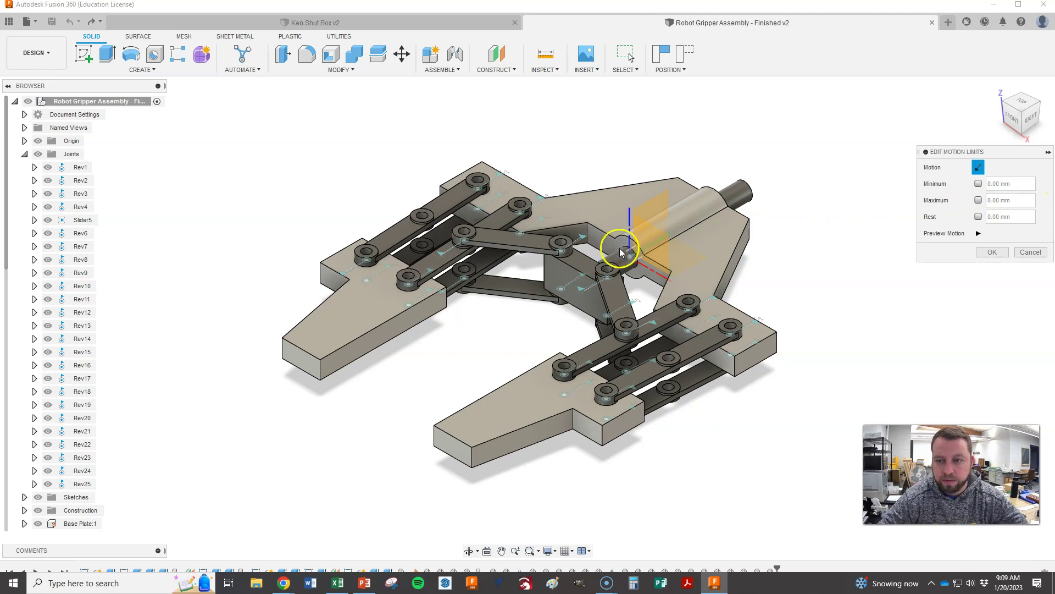
left_click(978, 183)
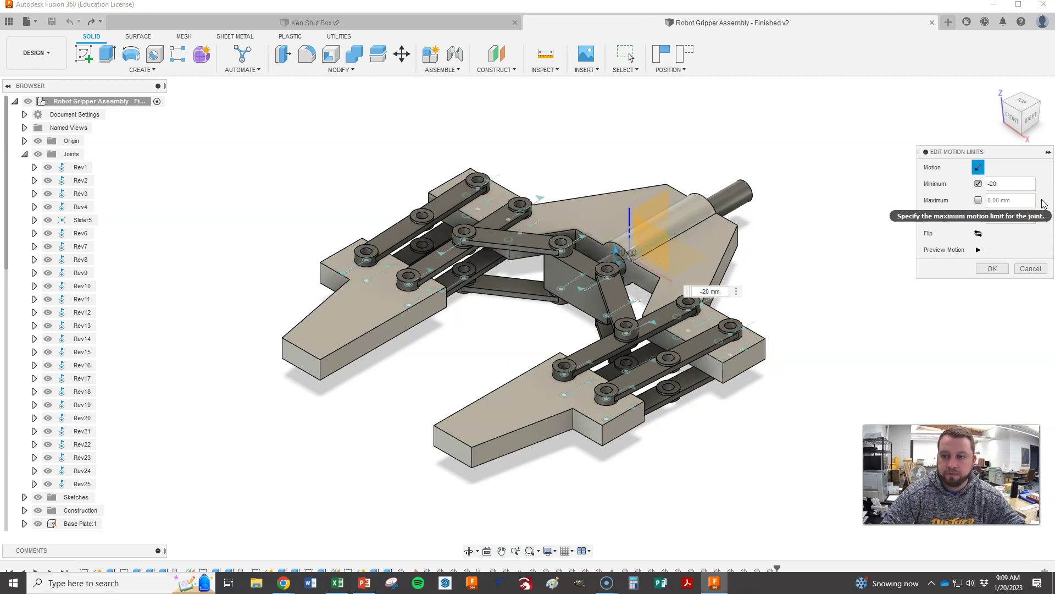
left_click(609, 265)
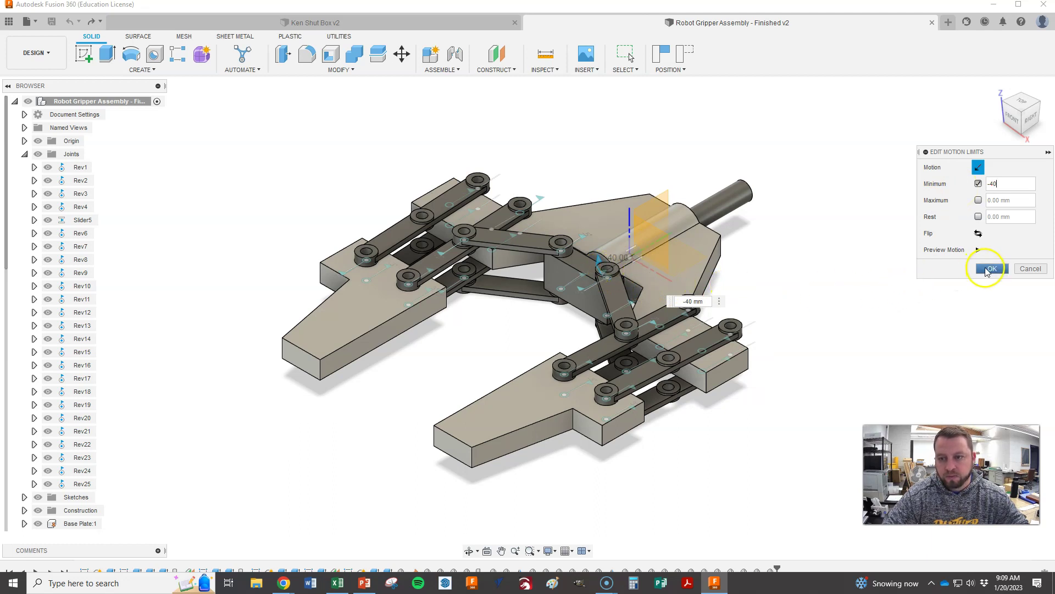
left_click(988, 269)
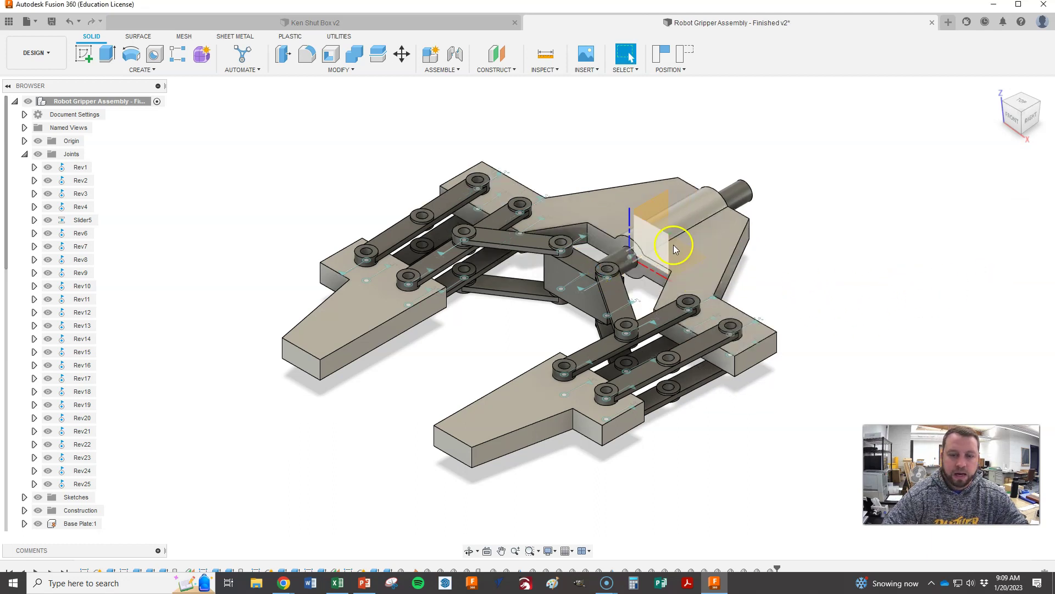
Retract the actuator to its limit and check the gap between the gripper jaws
left_click_drag(600, 259, 700, 206)
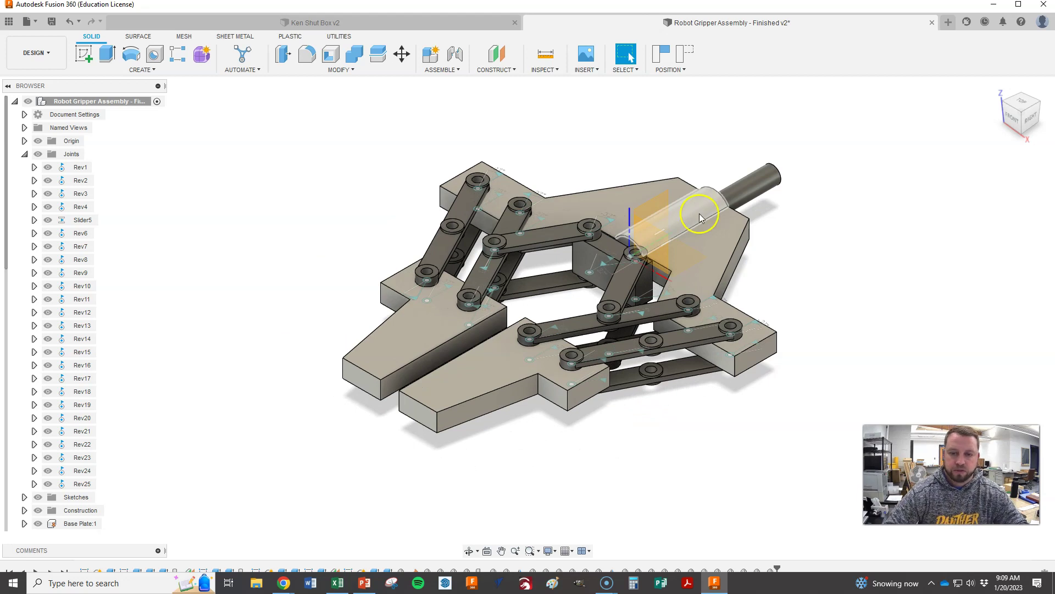
left_click(1032, 112)
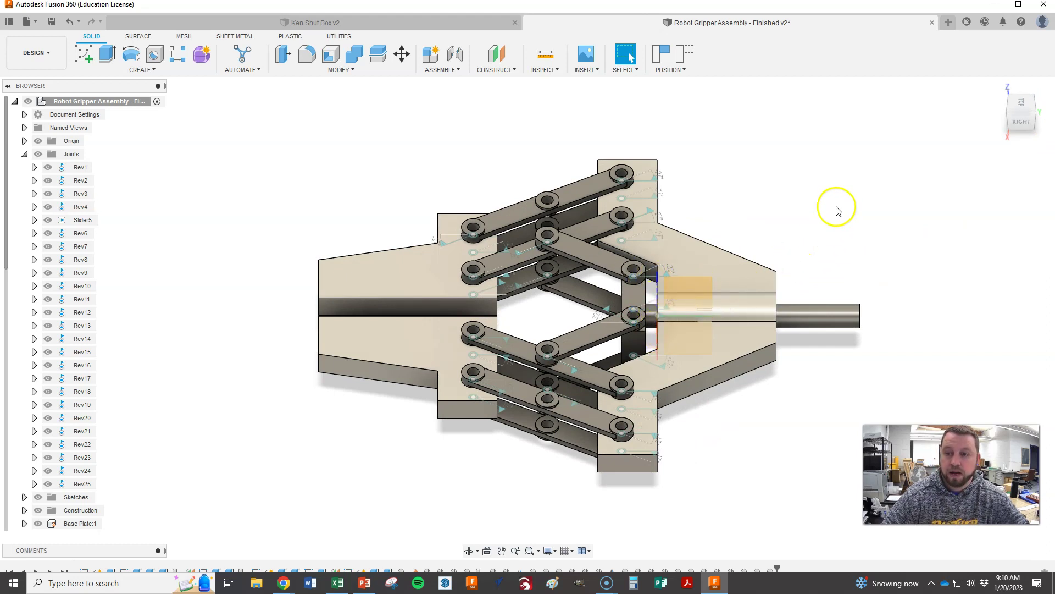
left_click(997, 88)
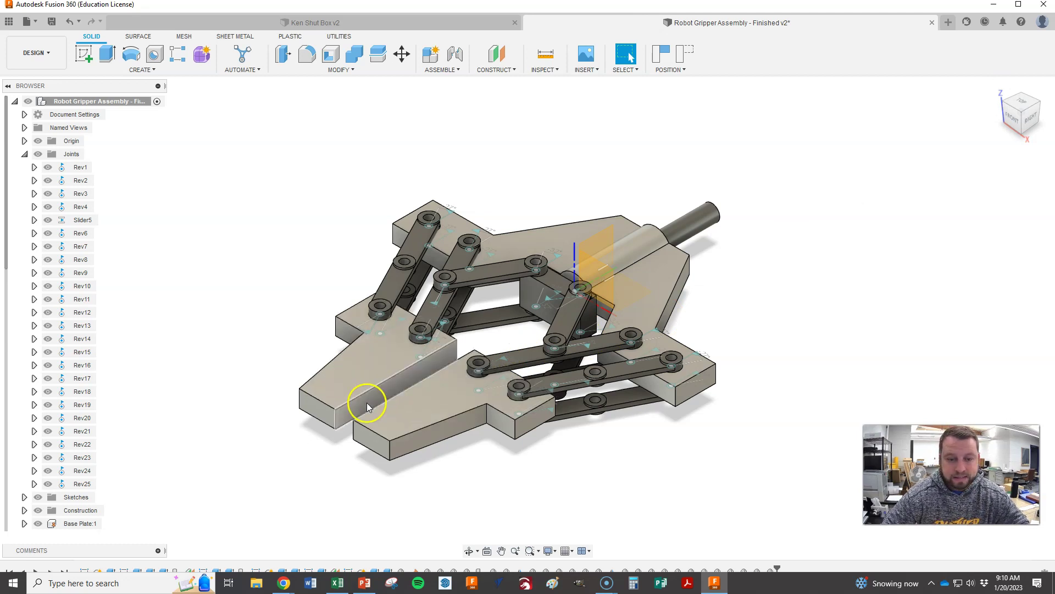
Set the minimum motion limit of the Slider5 joint to -45 mm
left_click(102, 221)
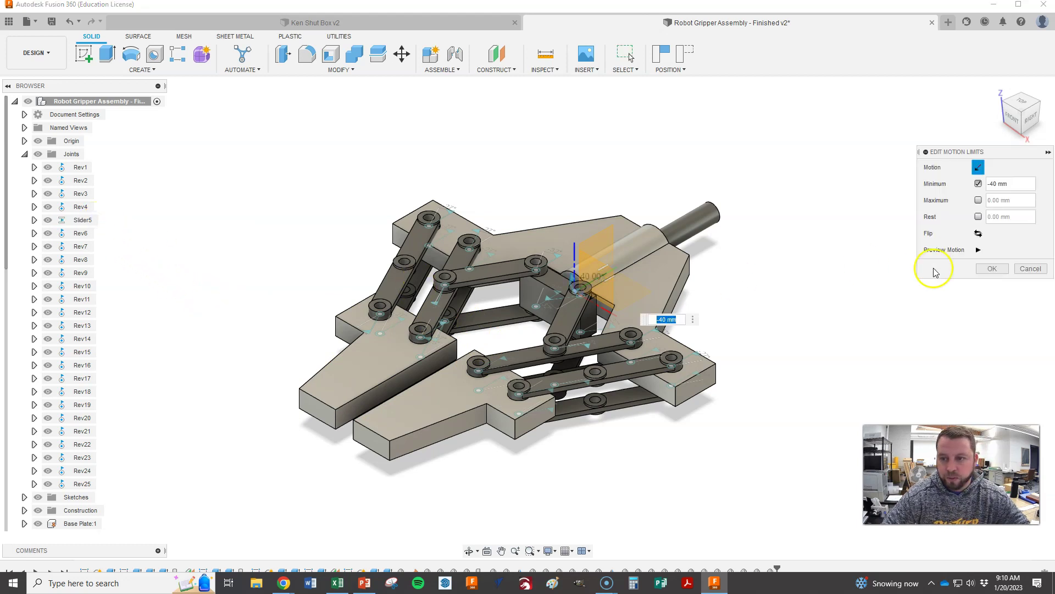
left_click(997, 185)
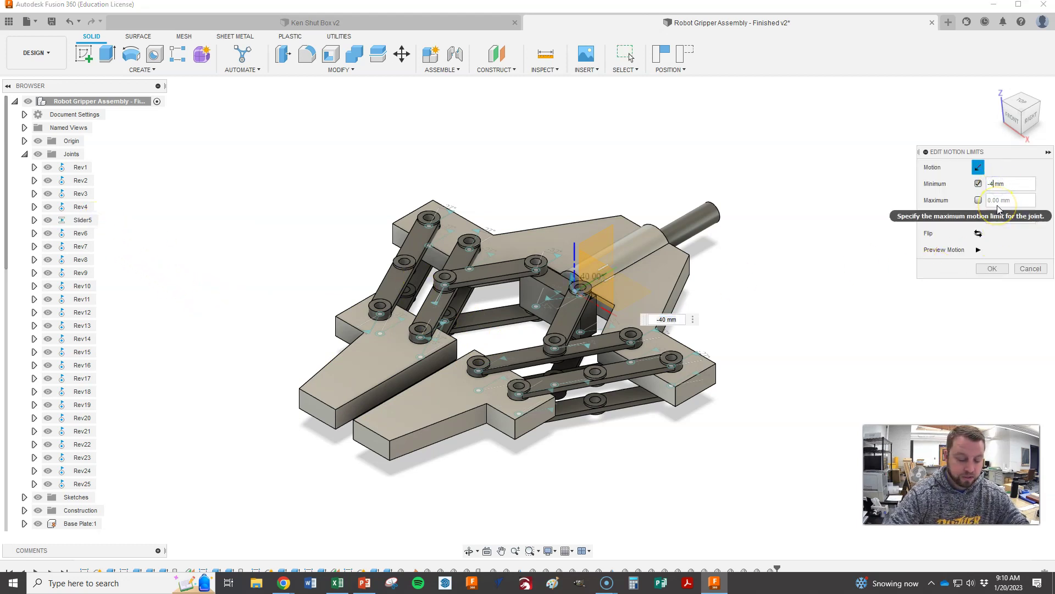
left_click(997, 267)
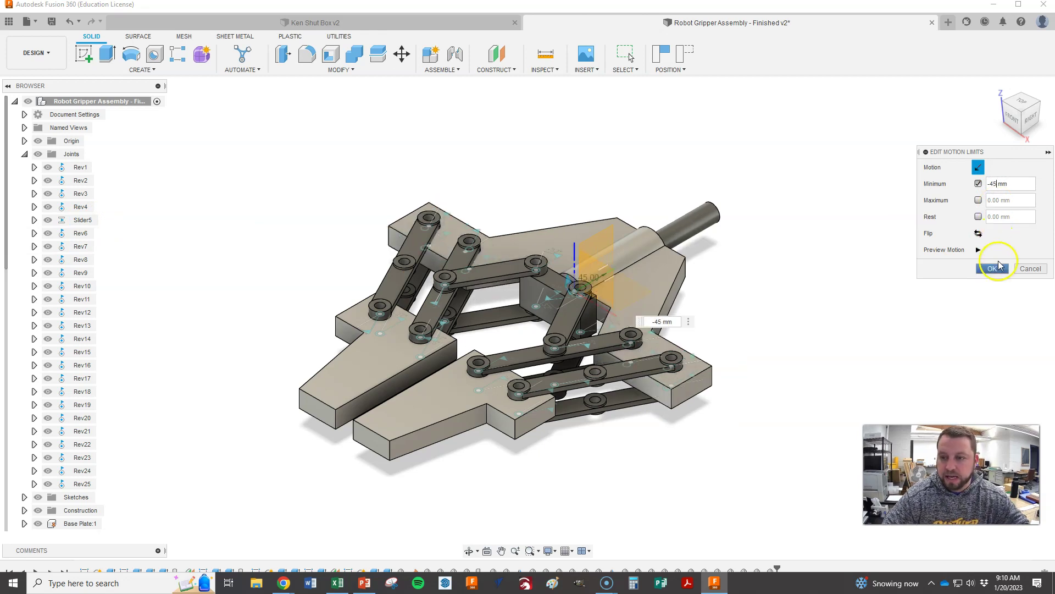
Retract the actuator again and examine the gap between the jaws from the front and the side
left_click_drag(549, 280, 568, 276)
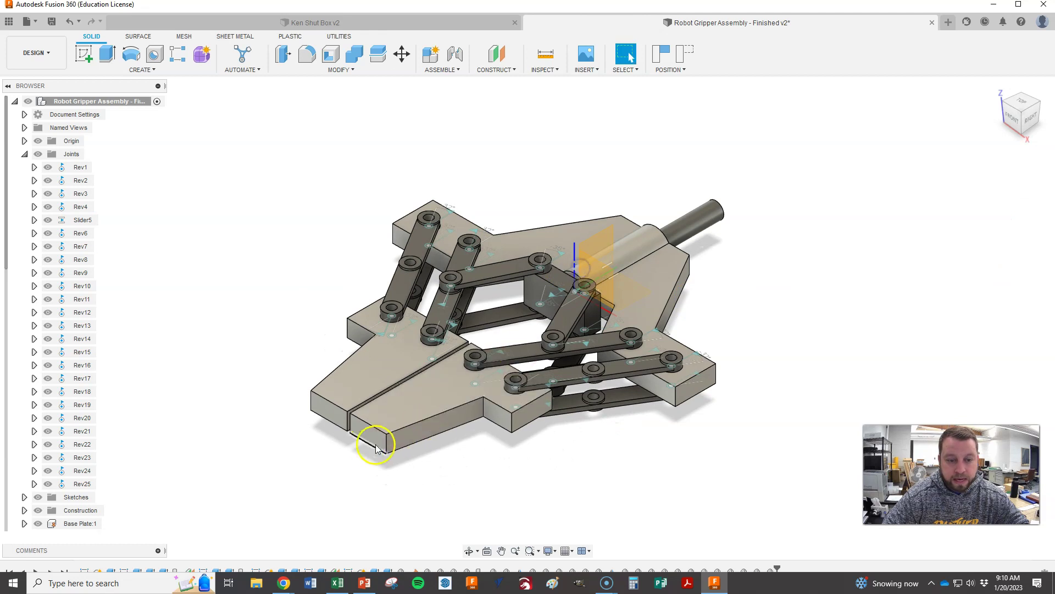
scroll(349, 423, "up", 4)
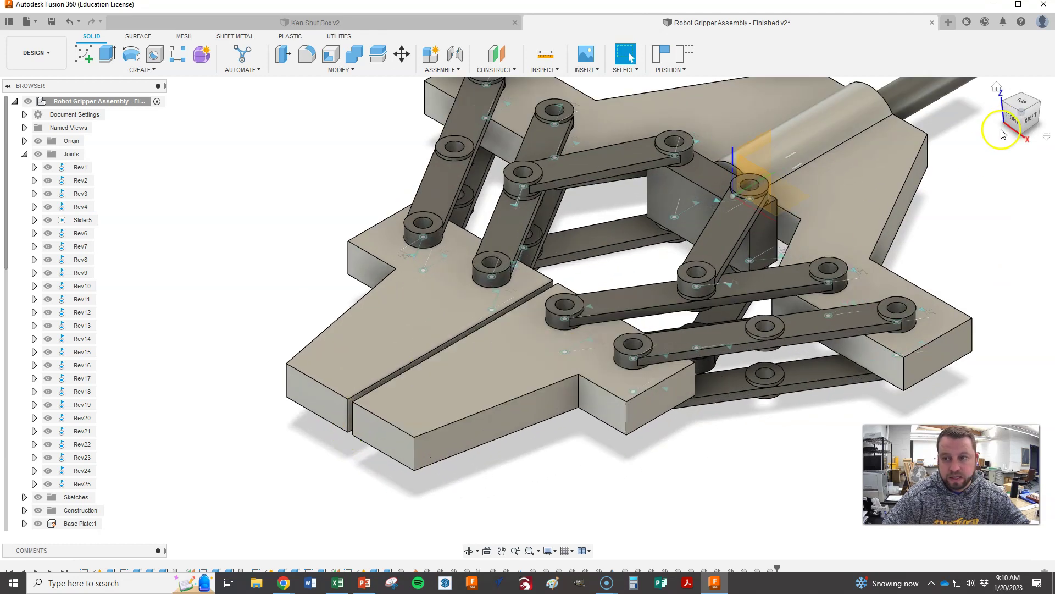
left_click(1012, 112)
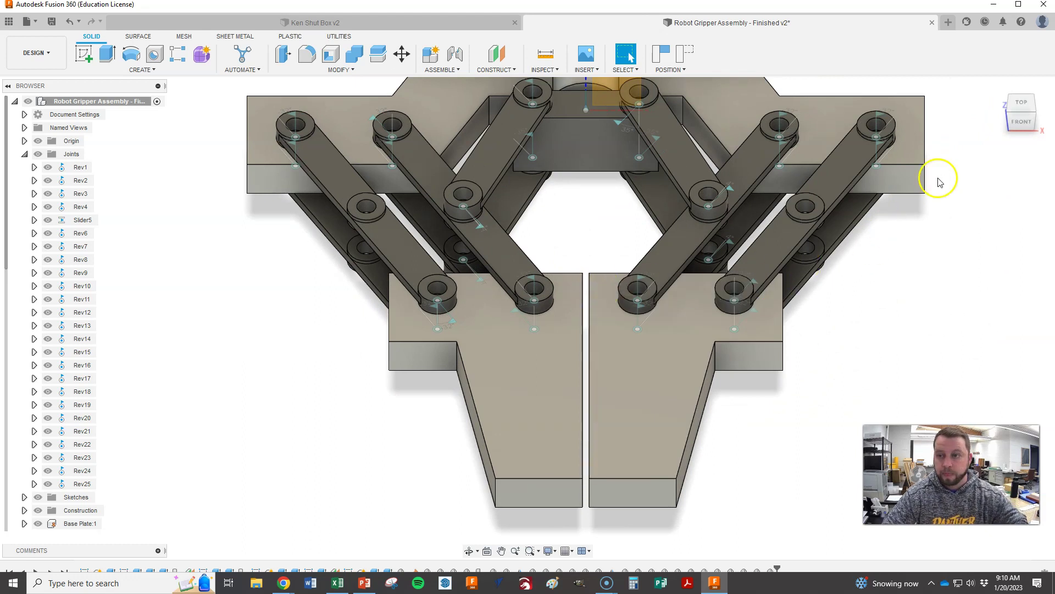
left_click(1035, 105)
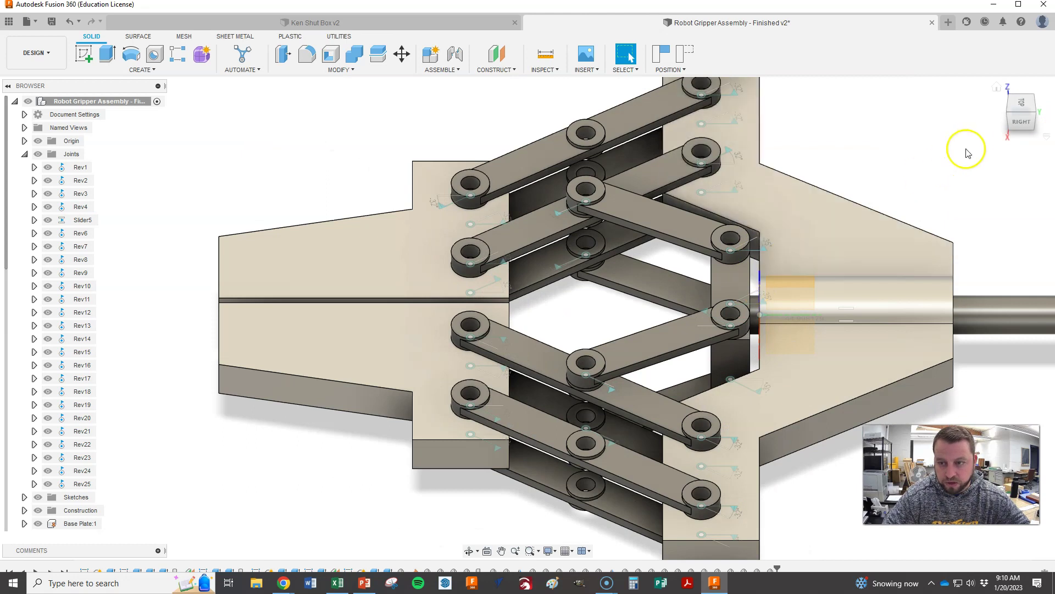
left_click(997, 90)
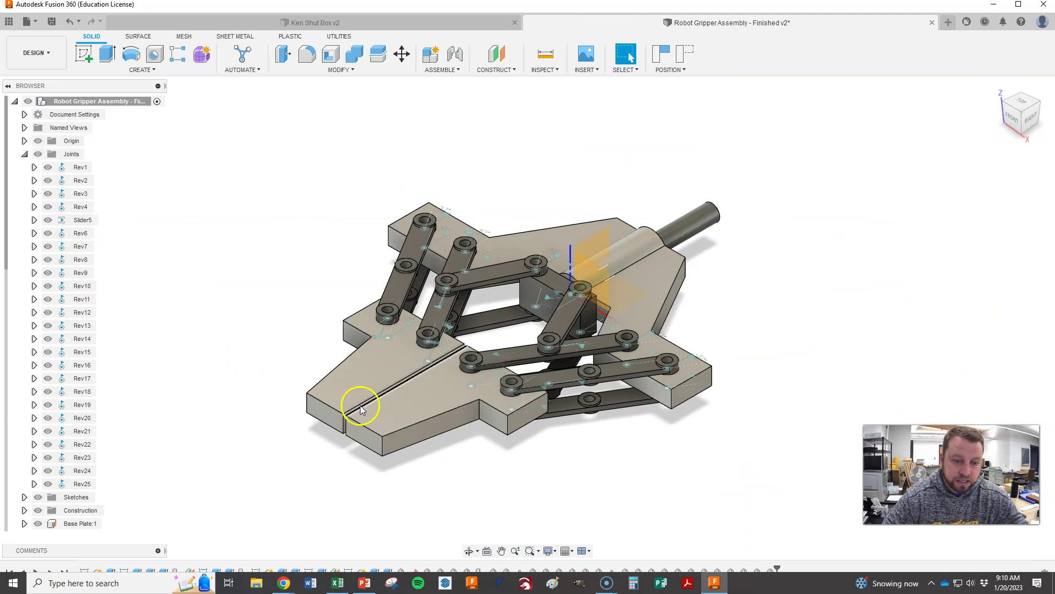
Set the minimum motion limit of the Slider5 joint to -46 mm
left_click(104, 220)
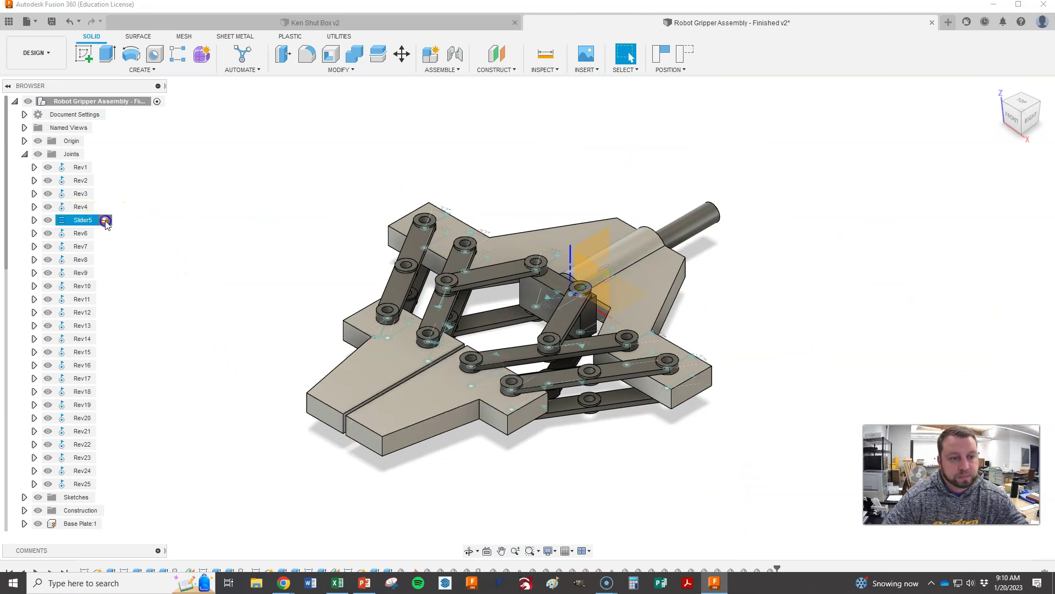
left_click(997, 183)
type("6")
left_click(1000, 268)
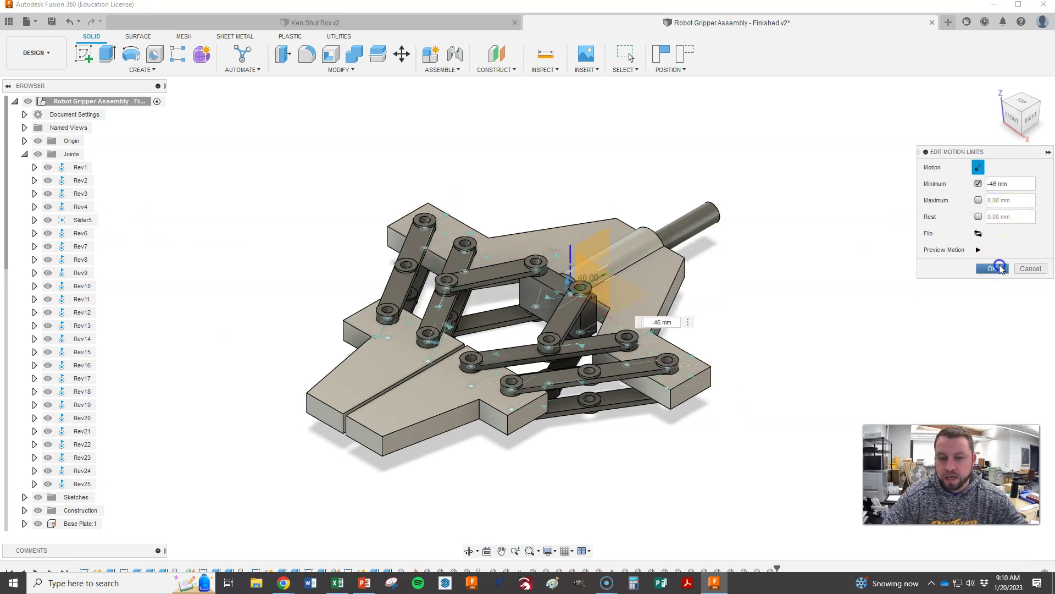
Move the actuator to open and close the gripper, checking from several views whether the jaws meet
left_click(1029, 107)
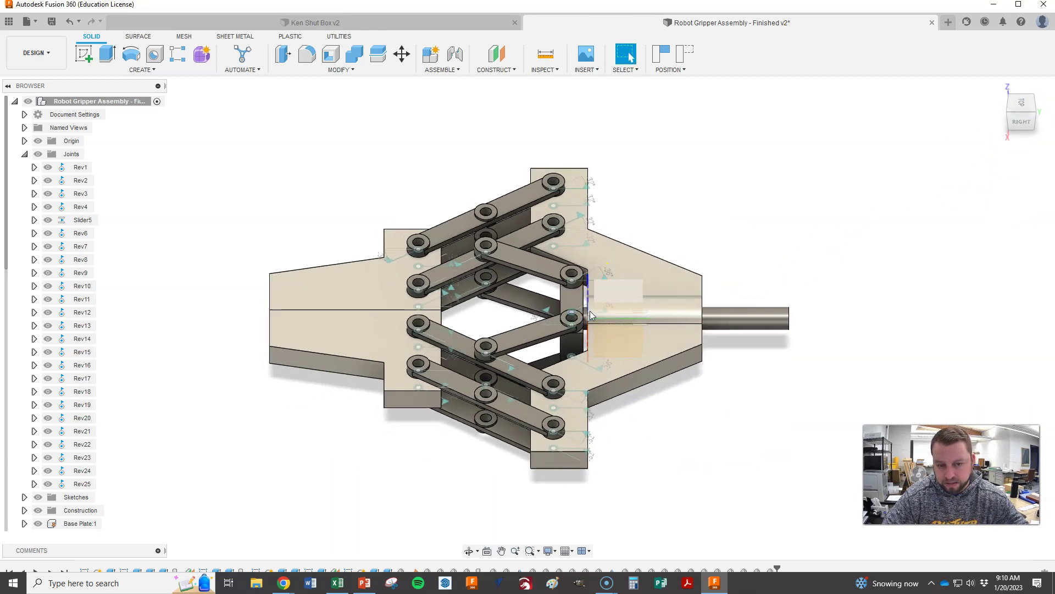
left_click(1010, 107)
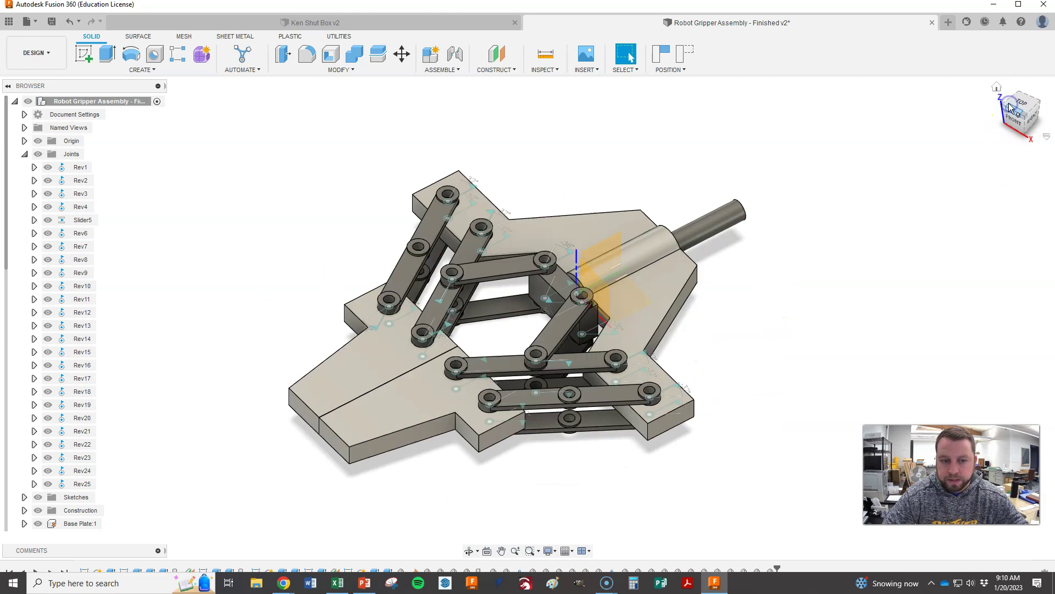
left_click_drag(538, 273, 536, 263)
mouse_move(530, 276)
left_mouse_down()
mouse_move(532, 250)
mouse_move(530, 275)
left_mouse_up()
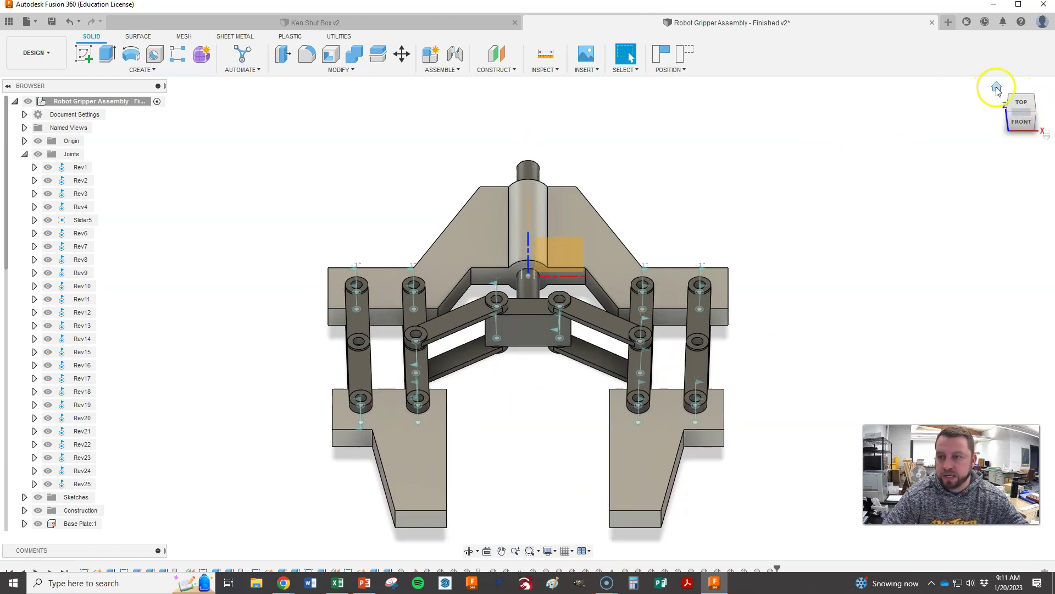
left_click(996, 88)
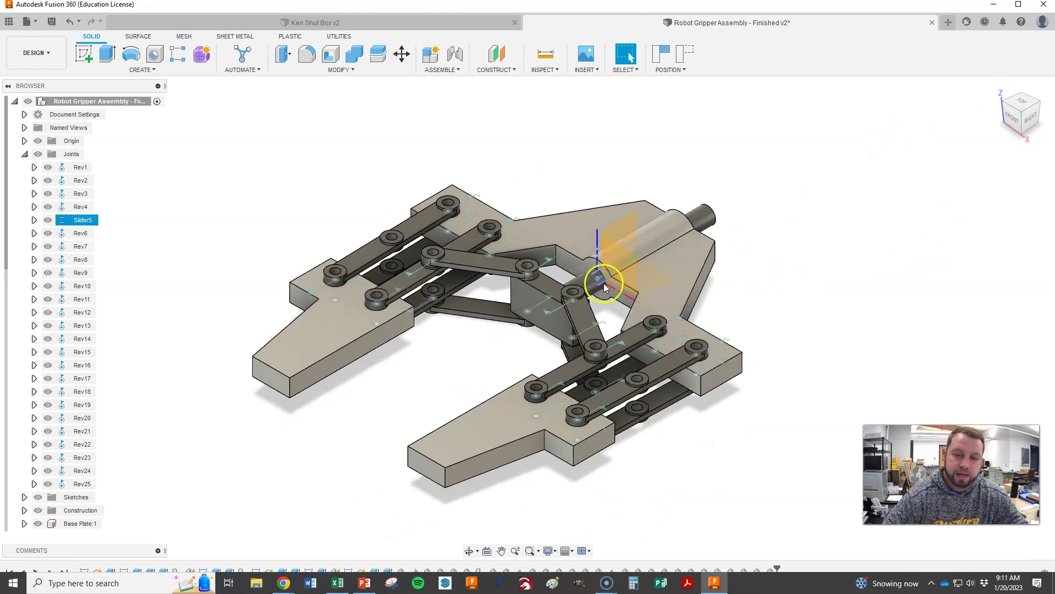
left_click_drag(552, 287, 595, 258)
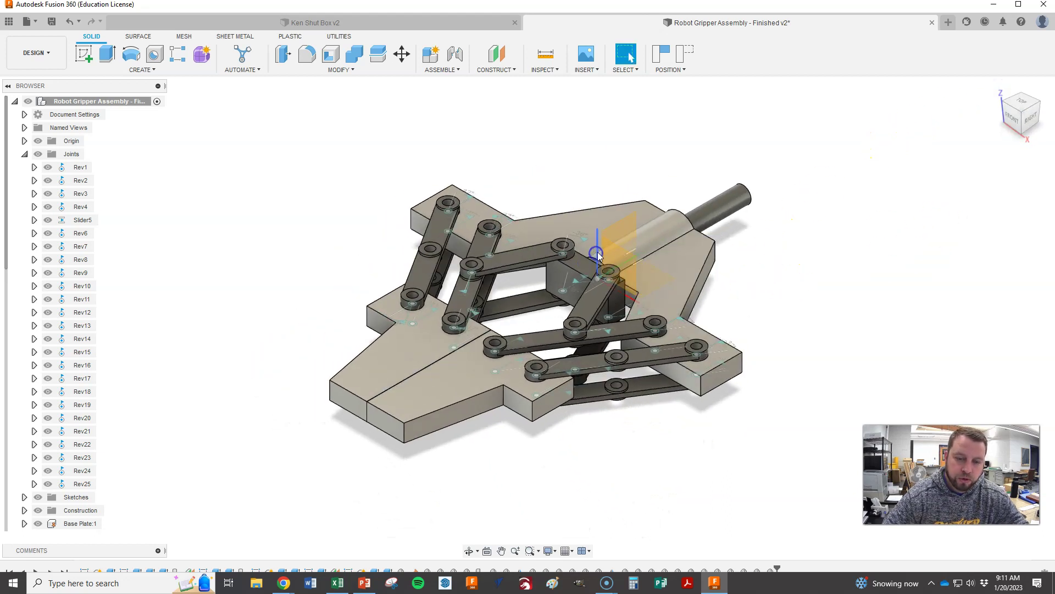
left_click(292, 150)
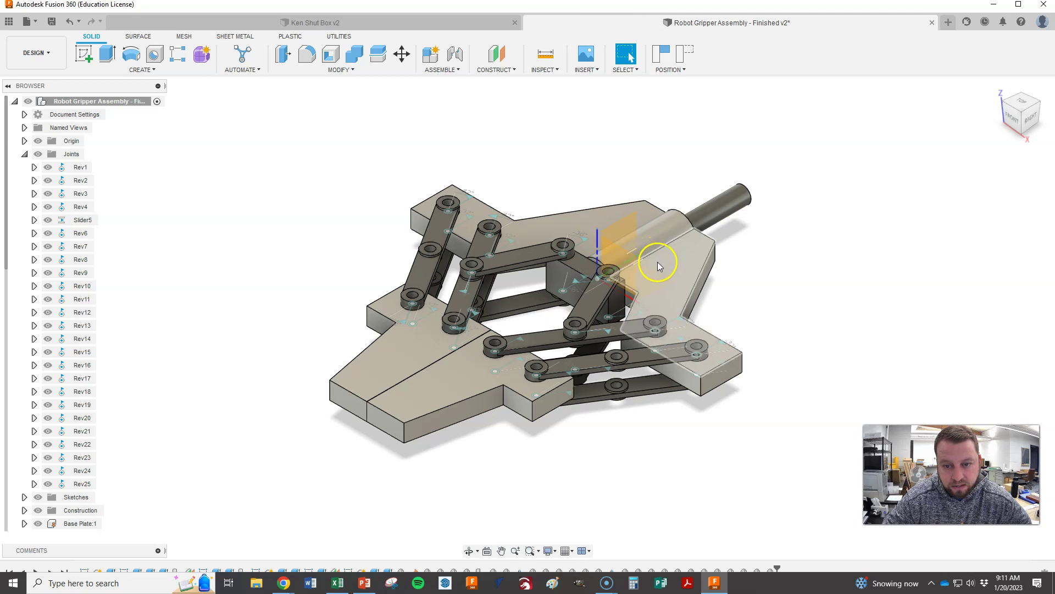
scroll(651, 310, "up", 3)
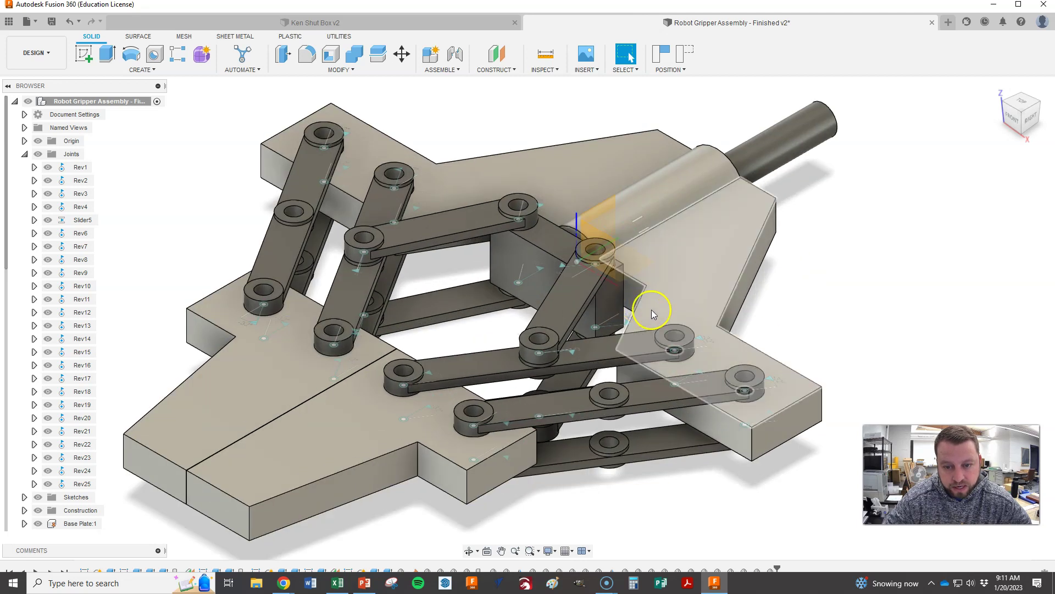
scroll(652, 309, "up", 5)
scroll(619, 269, "down", 10)
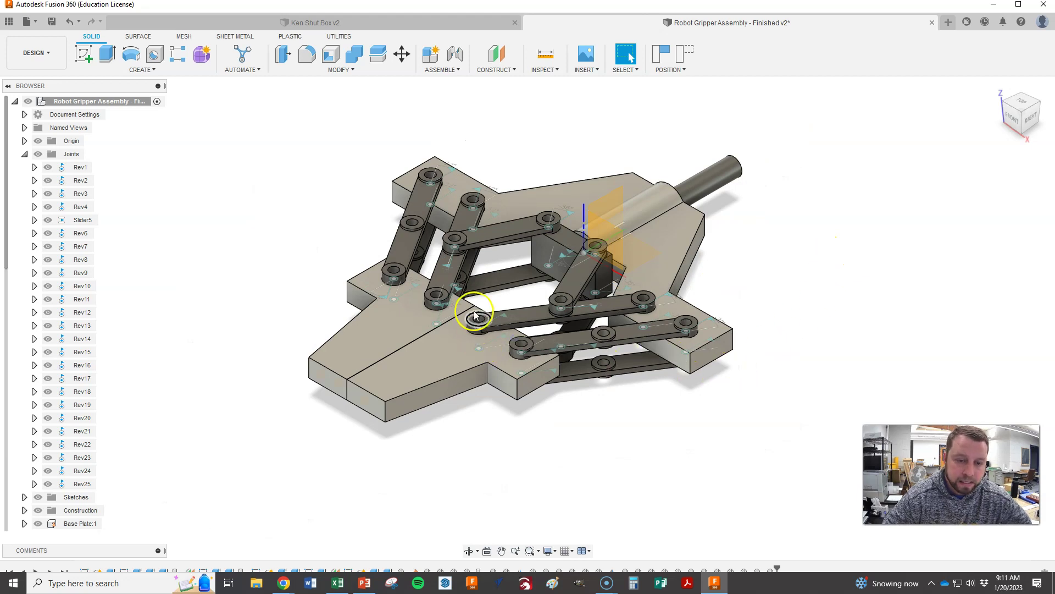
left_click_drag(474, 311, 398, 351)
scroll(492, 420, "down", 2)
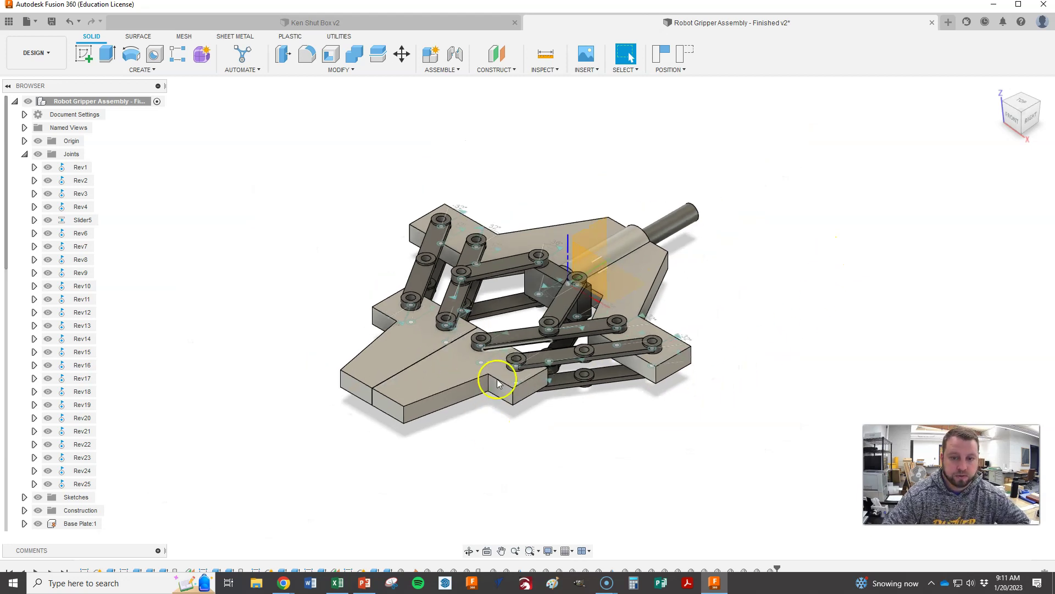
Open the gripper with the actuator to check its travel, and undo the actuator moves to restore the starting position
scroll(511, 316, "up", 2)
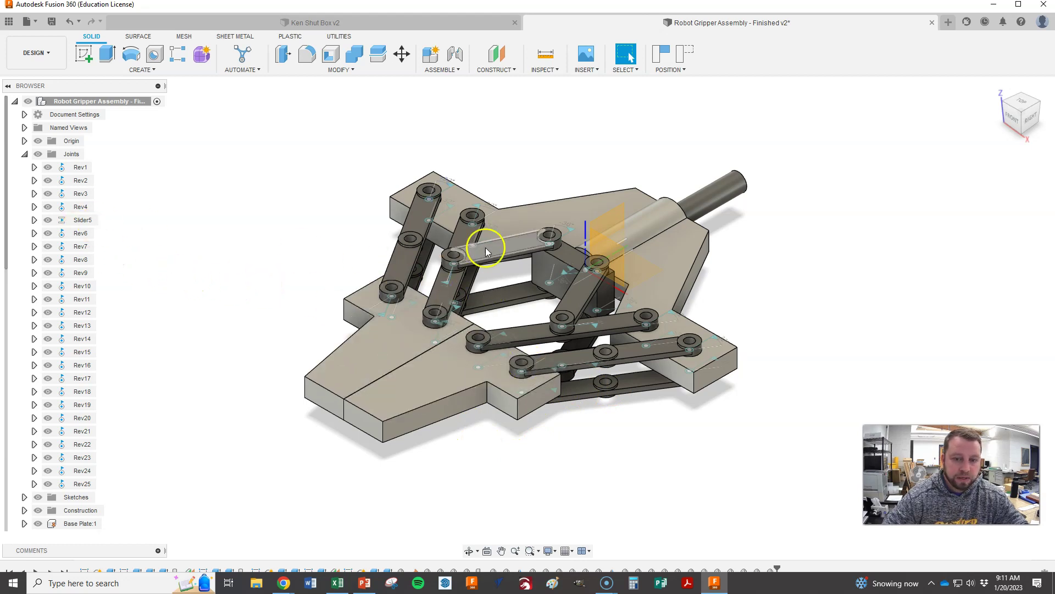
left_click_drag(567, 254, 396, 334)
left_click_drag(495, 298, 542, 284)
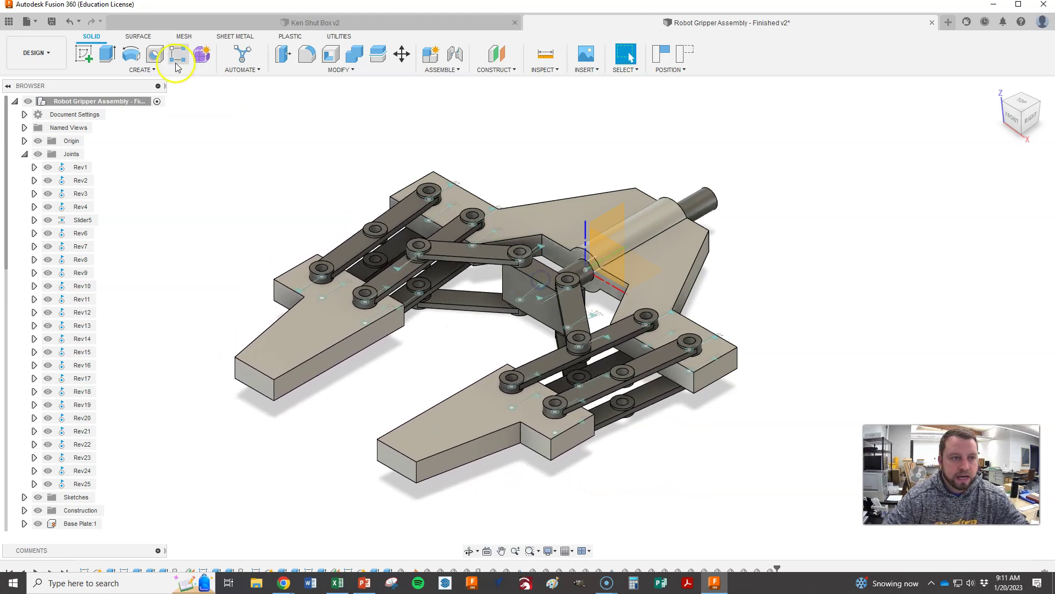
left_click(68, 24)
left_click(67, 25)
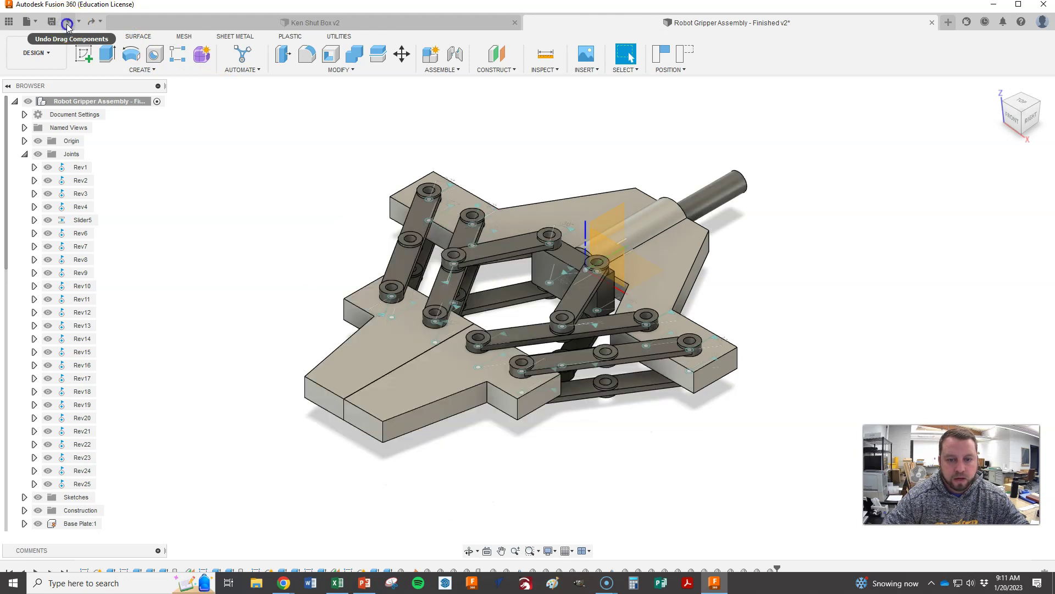
left_click(67, 25)
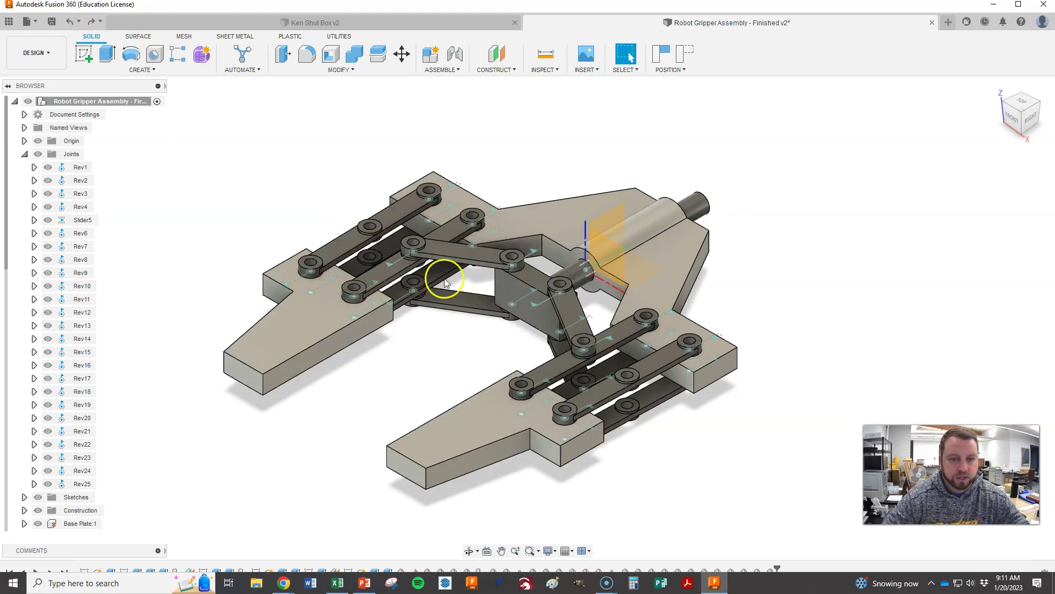
Enable the maximum motion limit of the Slider5 joint at 20 mm and extend the actuator to test it
left_click(103, 221)
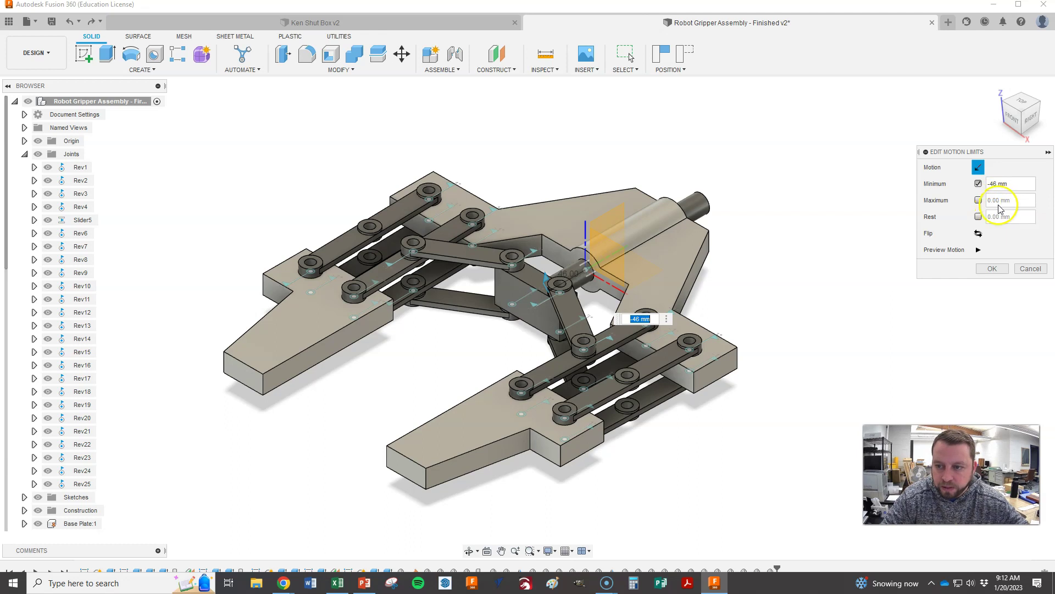
left_click(978, 200)
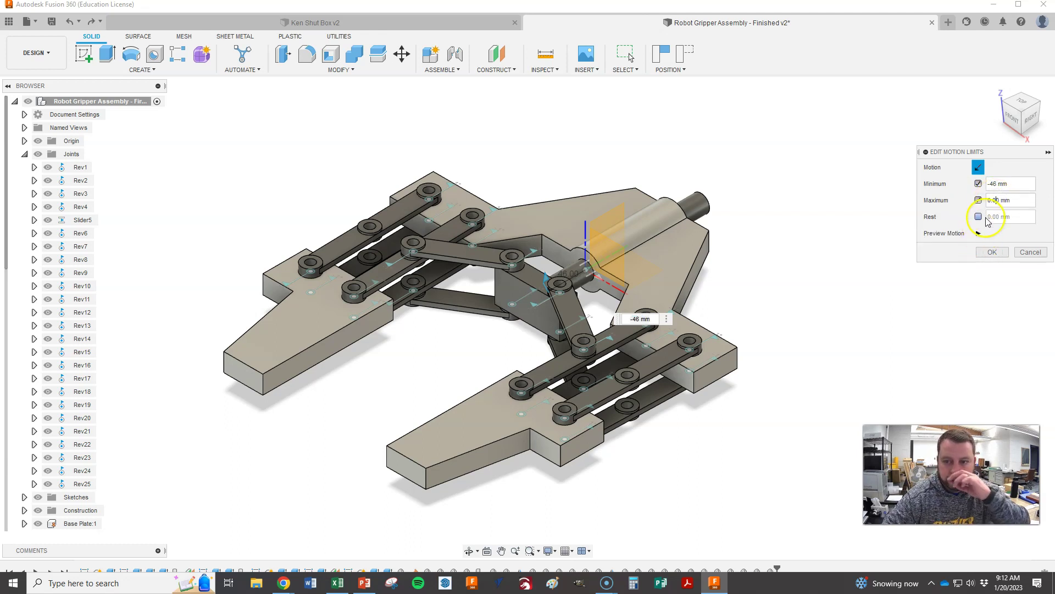
left_click(995, 200)
type("20")
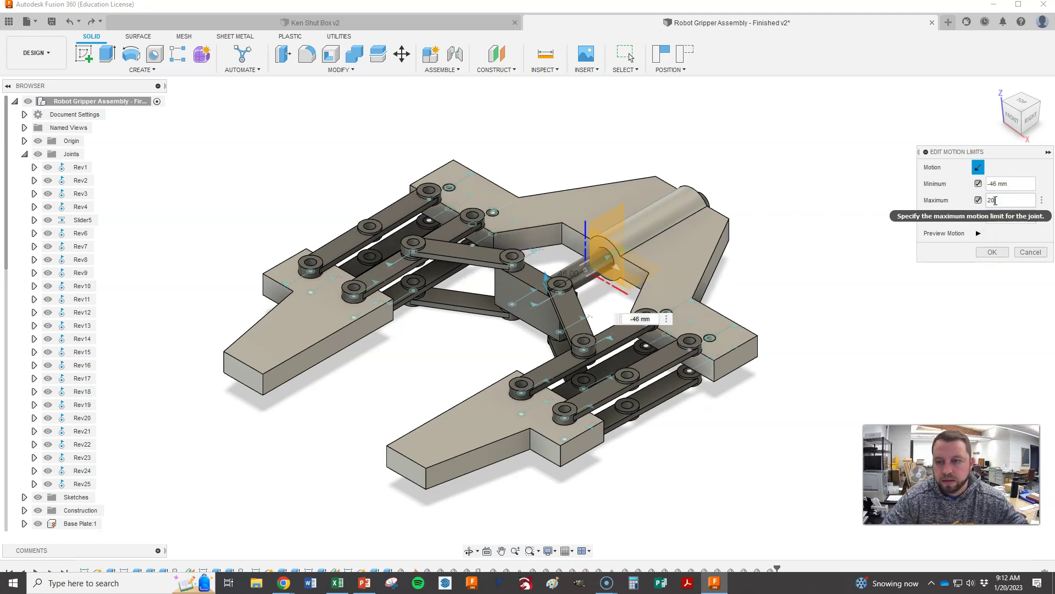
left_click(992, 252)
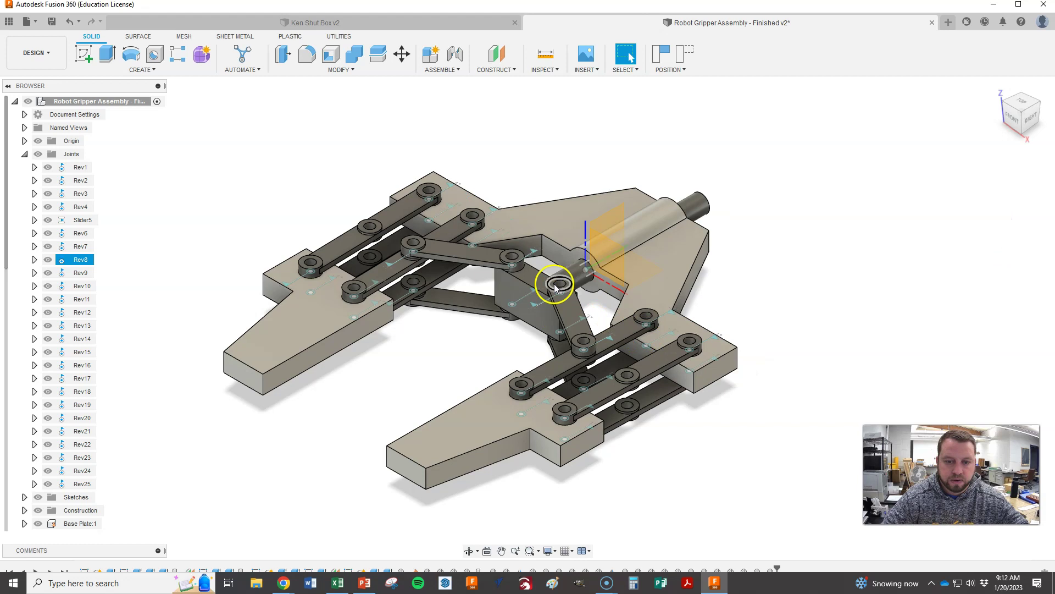
left_click(530, 282)
left_click_drag(531, 281, 521, 299)
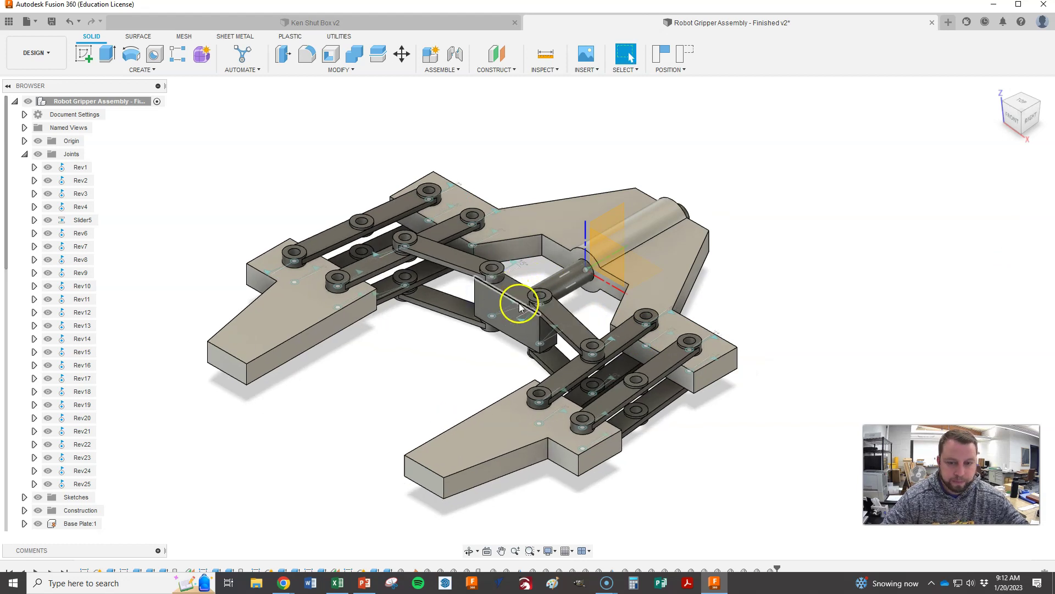
Set the maximum motion limit of the Slider5 joint to 30 mm and test the actuator's forward travel
left_click(104, 220)
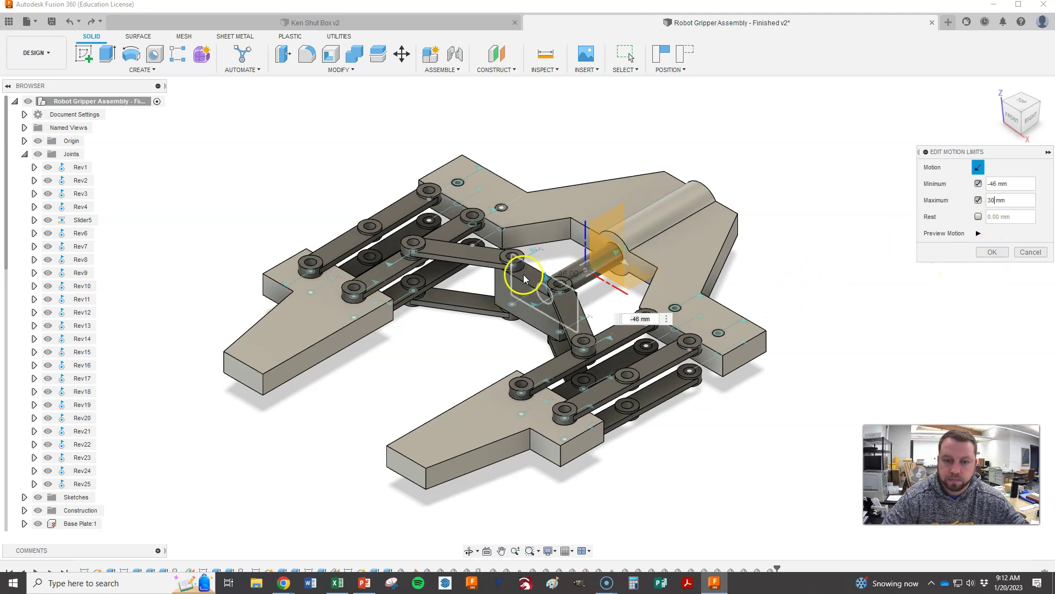
left_click(990, 253)
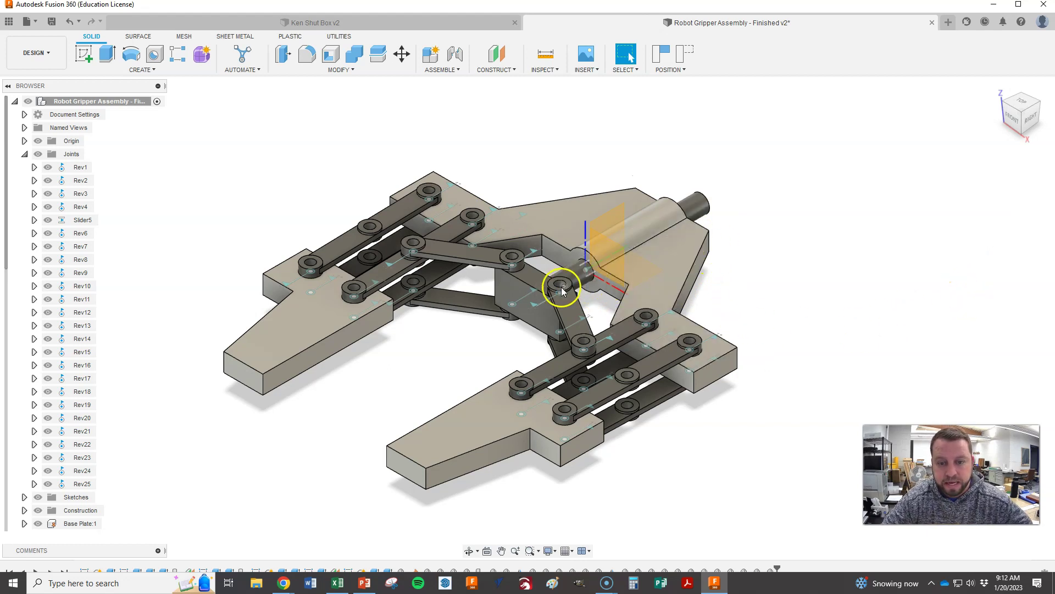
left_click_drag(539, 282, 440, 259)
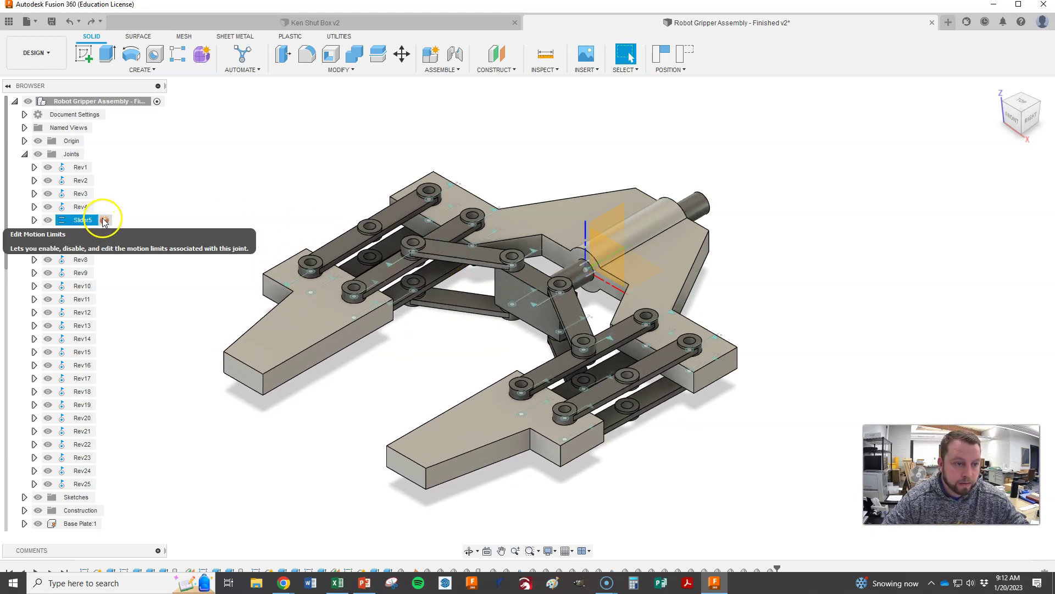
Set the maximum motion limit of the Slider5 joint to 40 mm
left_click(104, 219)
left_click(991, 200)
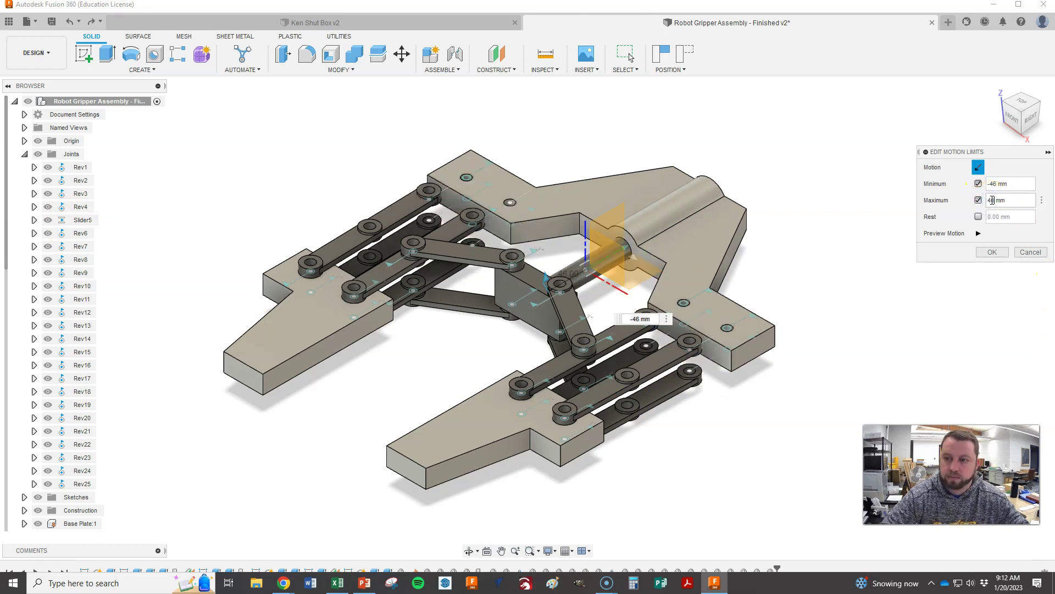
type("40")
left_click(1002, 253)
Extend the actuator to its limit and examine how the control arms line up from different views
left_click(540, 283)
left_click_drag(539, 284, 489, 299)
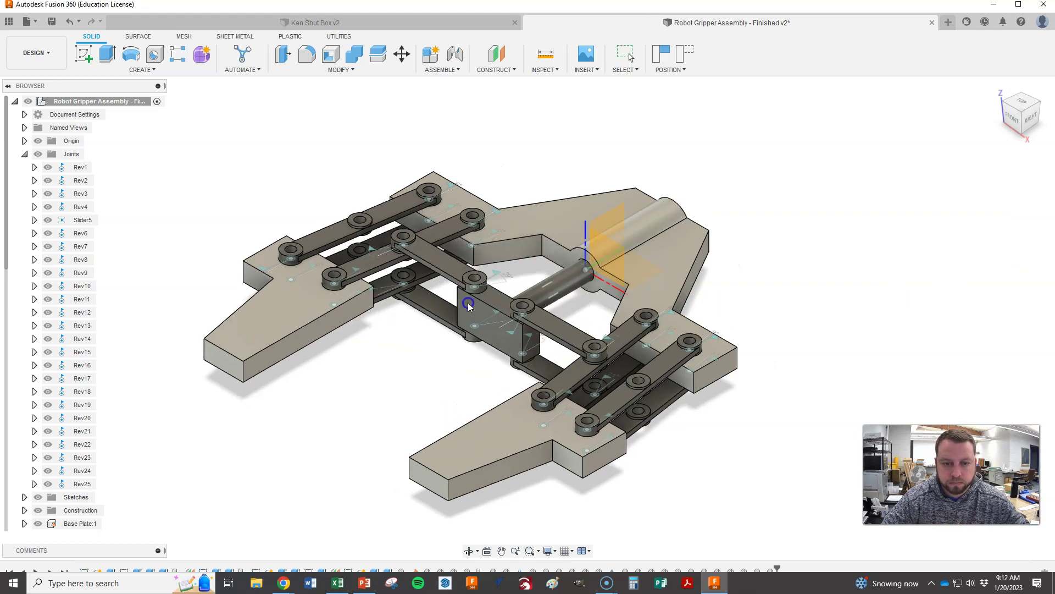
left_click(1023, 112)
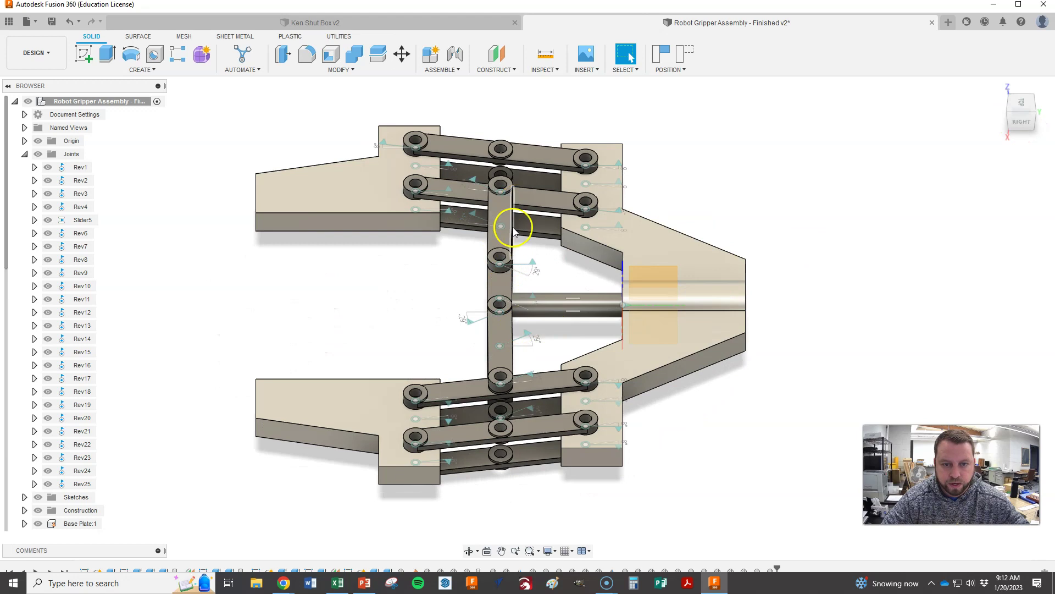
left_click(998, 89)
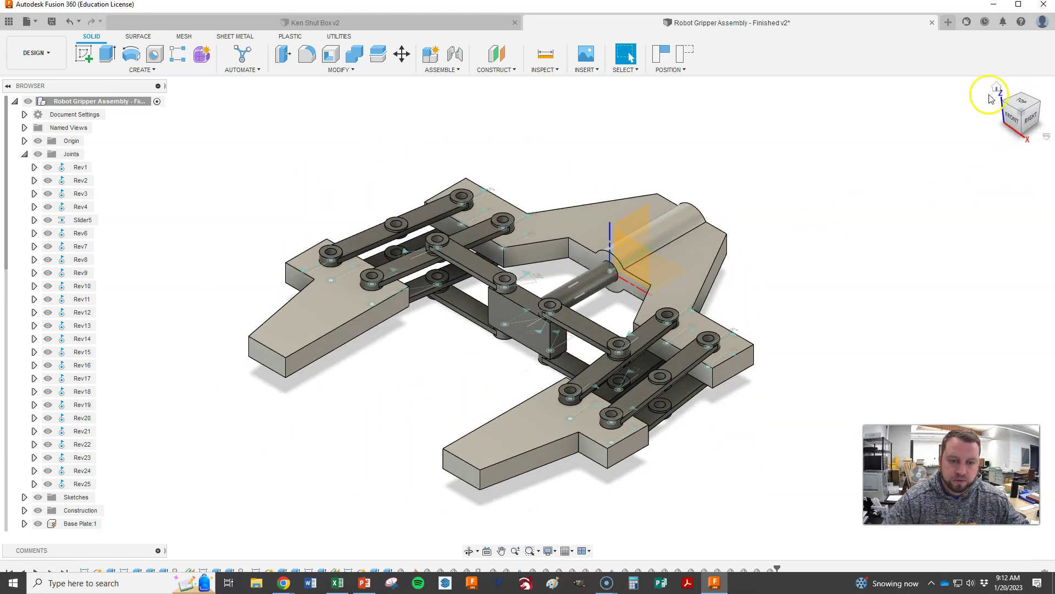
left_click_drag(513, 279, 518, 296)
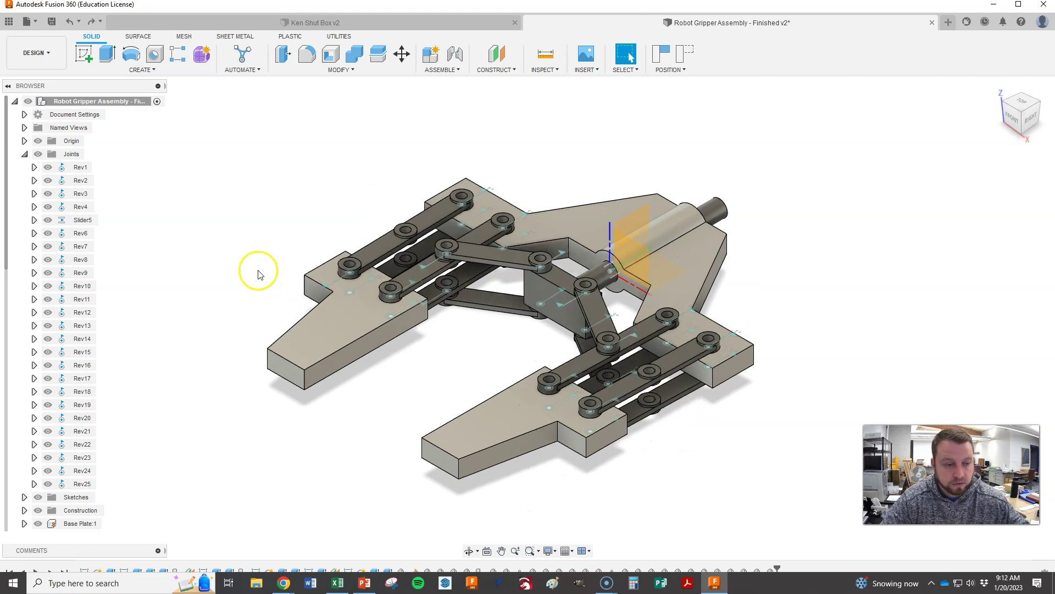
Review the Slider5 motion limits, test closing the gripper with the actuator, and undo that move
double_click(100, 222)
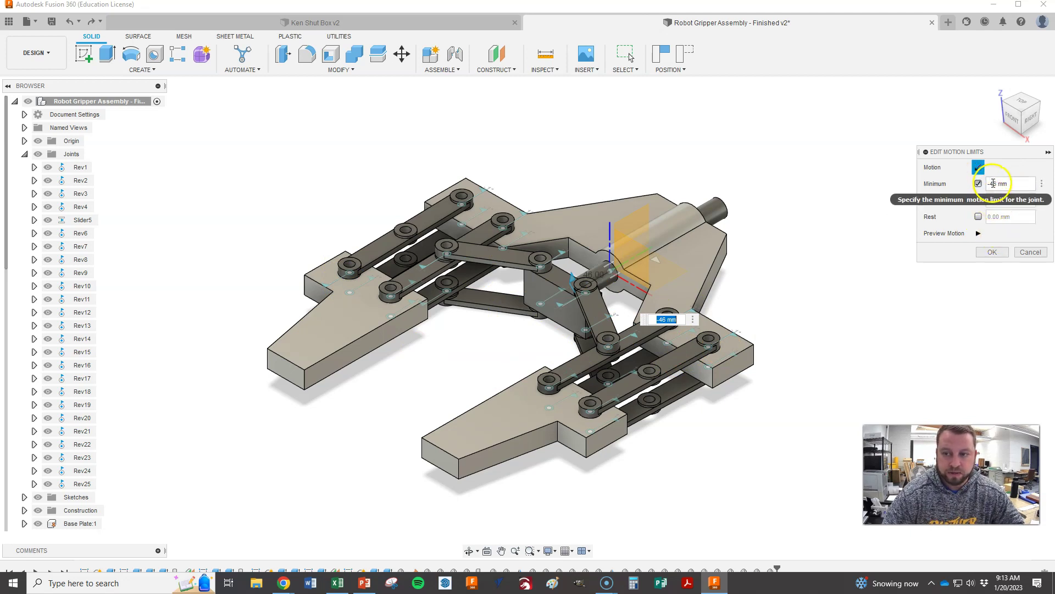
left_click(996, 252)
left_click_drag(565, 282, 581, 252)
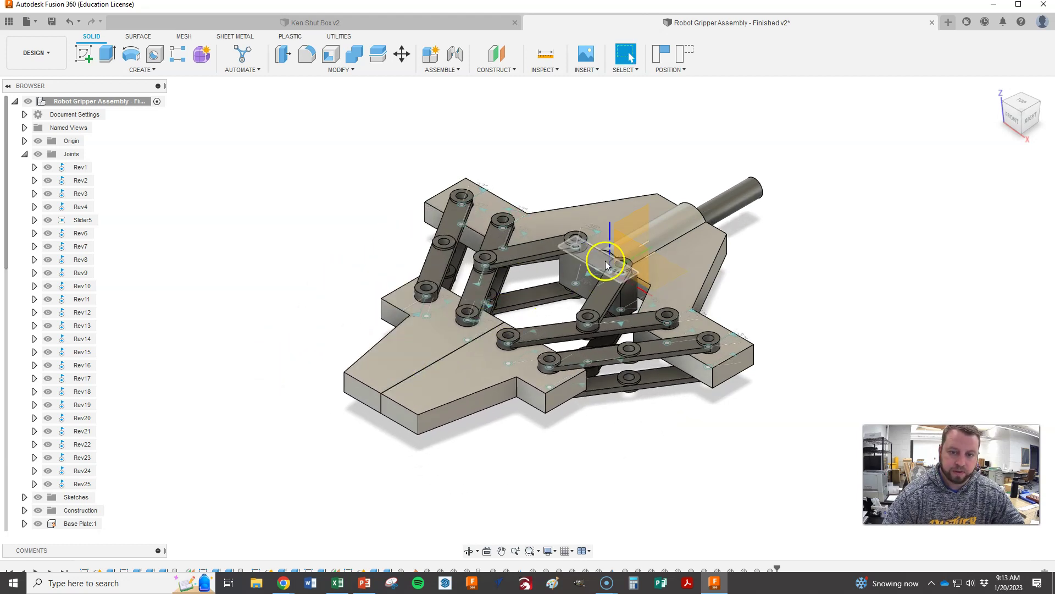
key("ctrl+z")
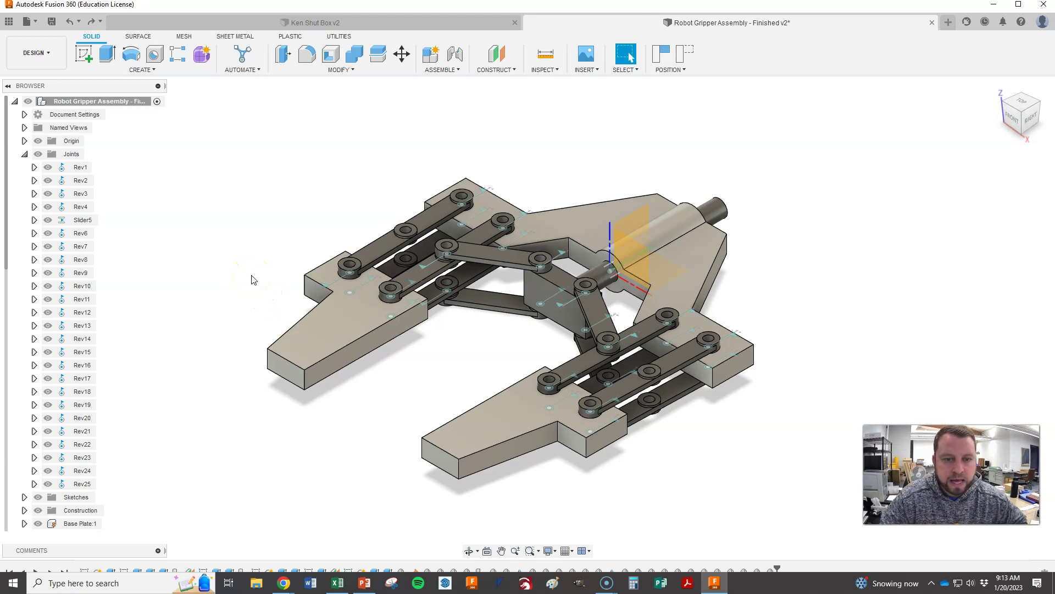
Animate the joint relationships of Slider5 to watch the gripper open and close, and end the animation
right_click(81, 220)
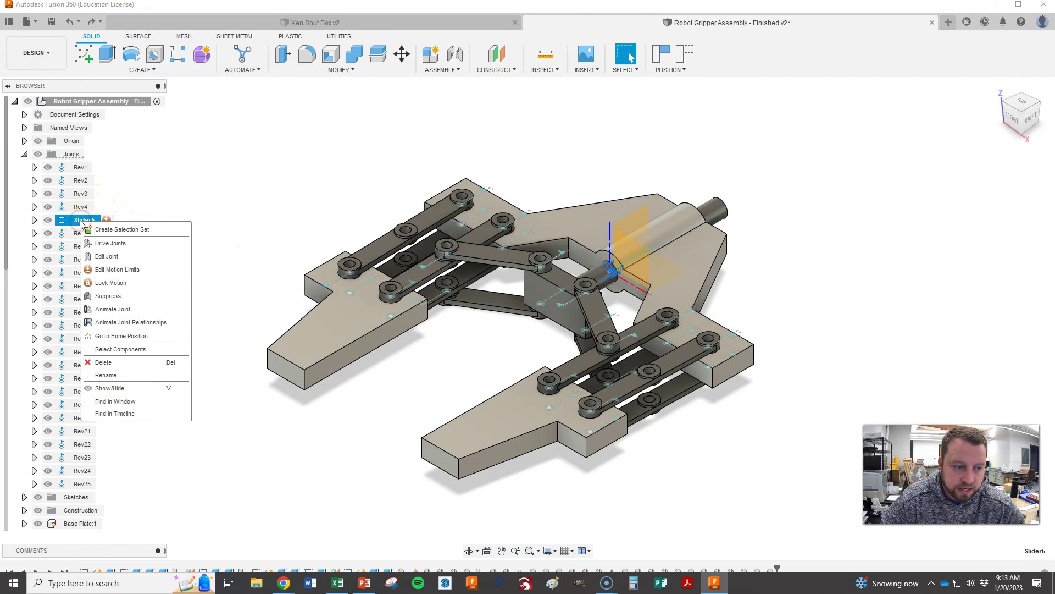
left_click(152, 324)
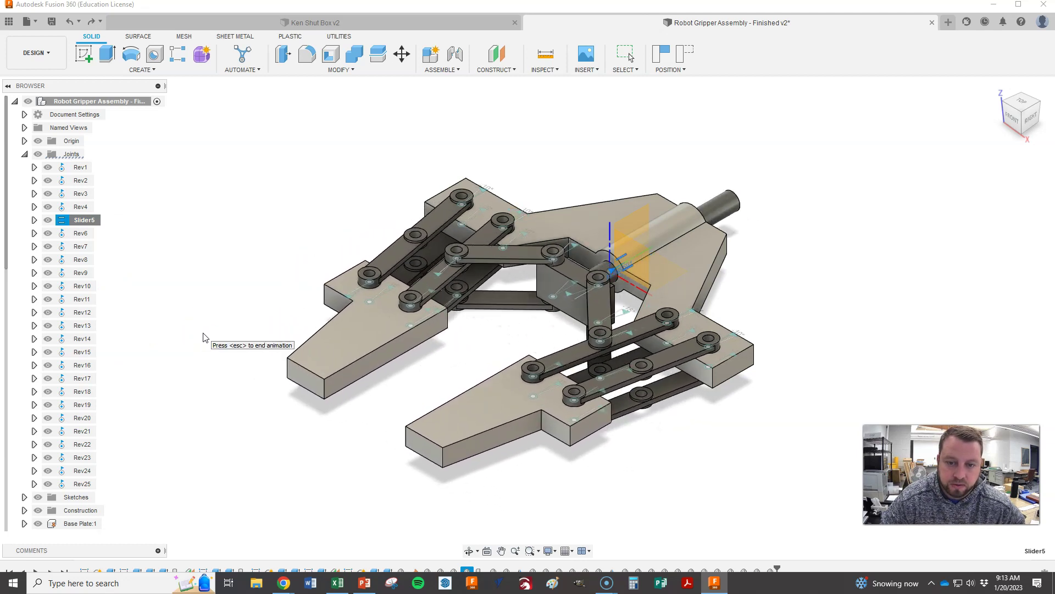
left_click(206, 343)
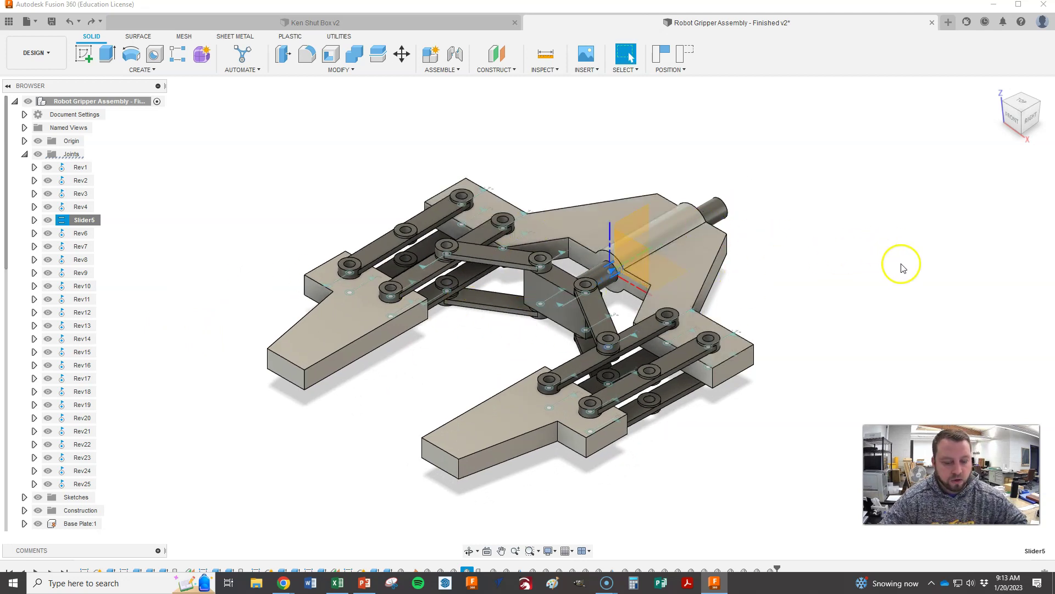
Collapse the Joints folder in the browser and select the Base Plate component
left_click(24, 154)
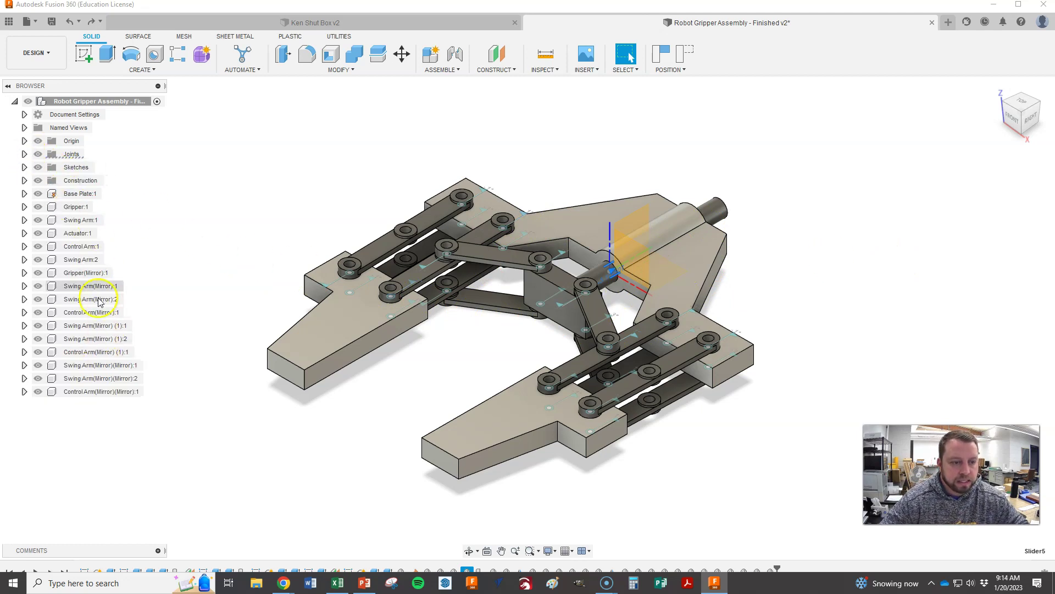
right_click(78, 194)
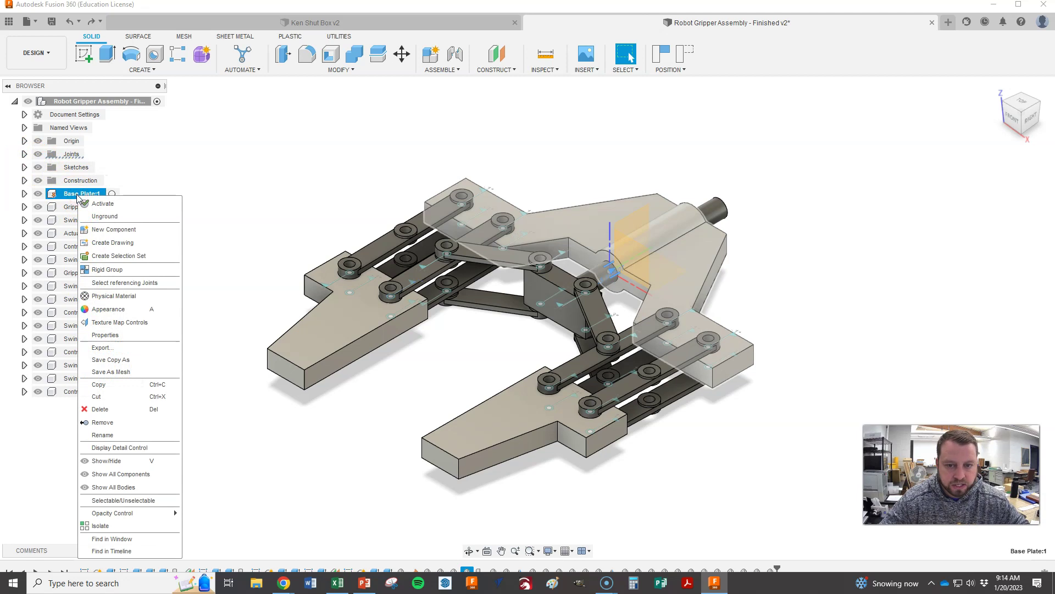
left_click(198, 156)
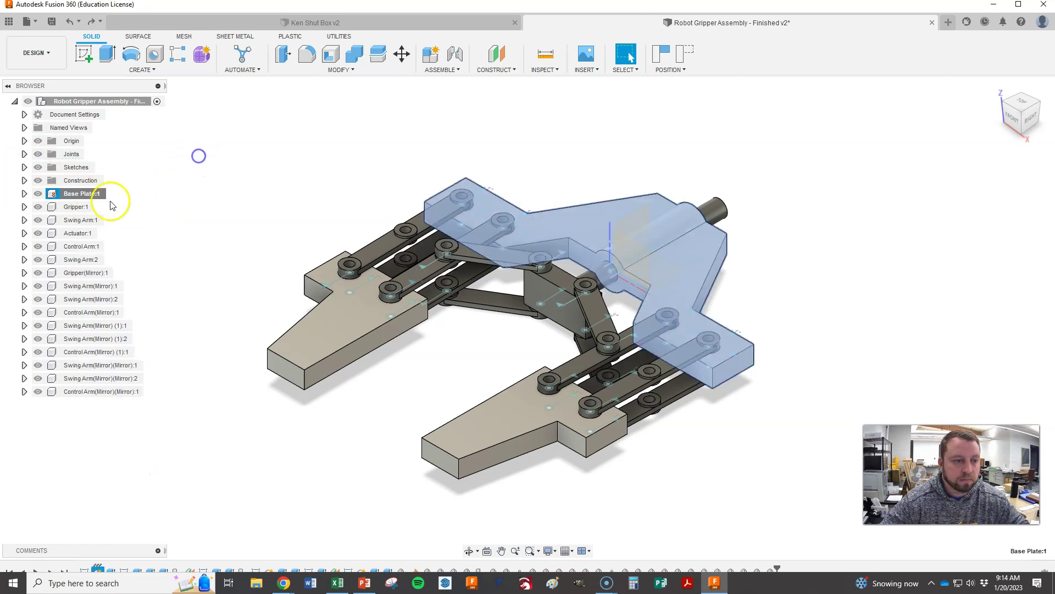
Apply the Paint - Enamel Glossy (Blue) appearance to both gripper jaws
left_click(76, 207)
right_click(75, 209)
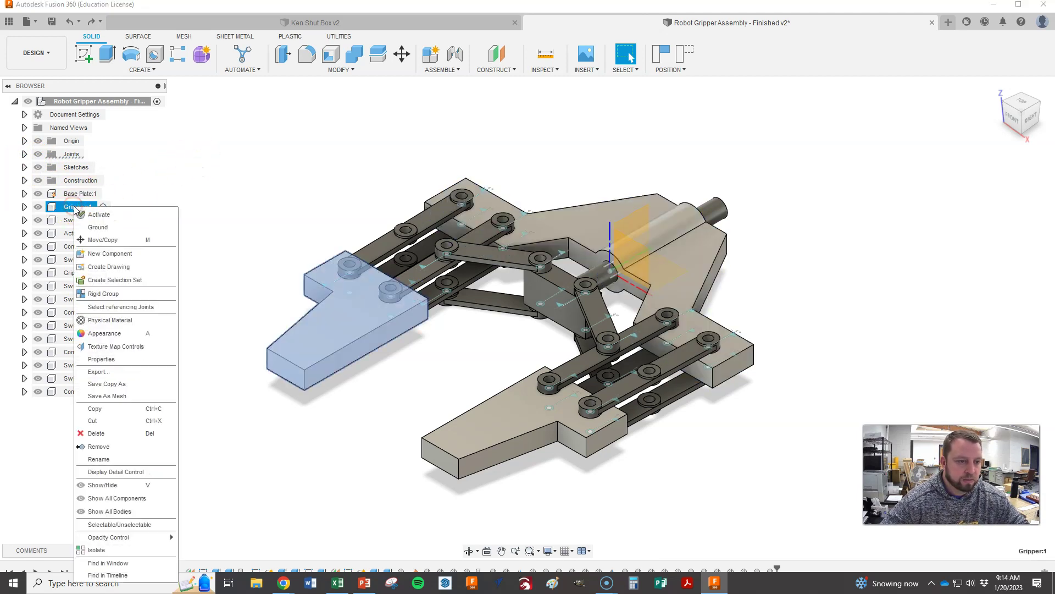
left_click(95, 333)
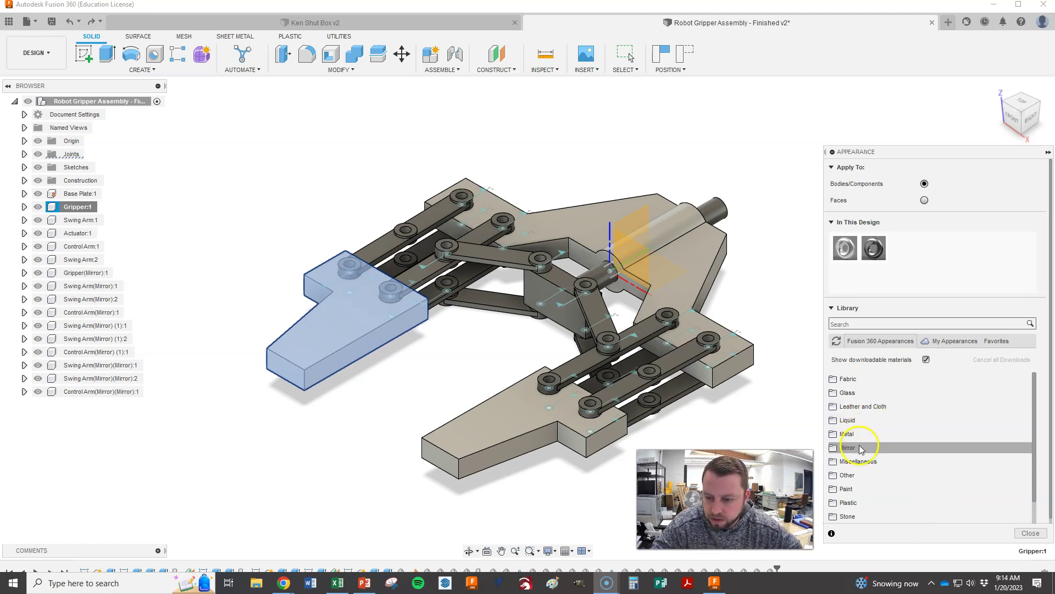
scroll(852, 440, "down", 2)
left_click(849, 461)
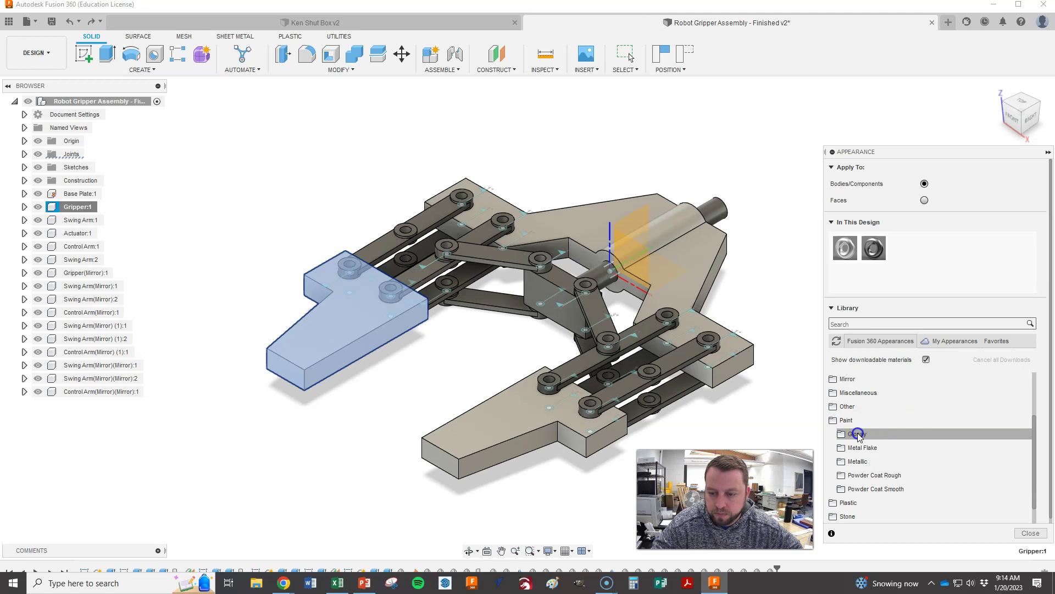
left_click(865, 436)
scroll(891, 428, "down", 3)
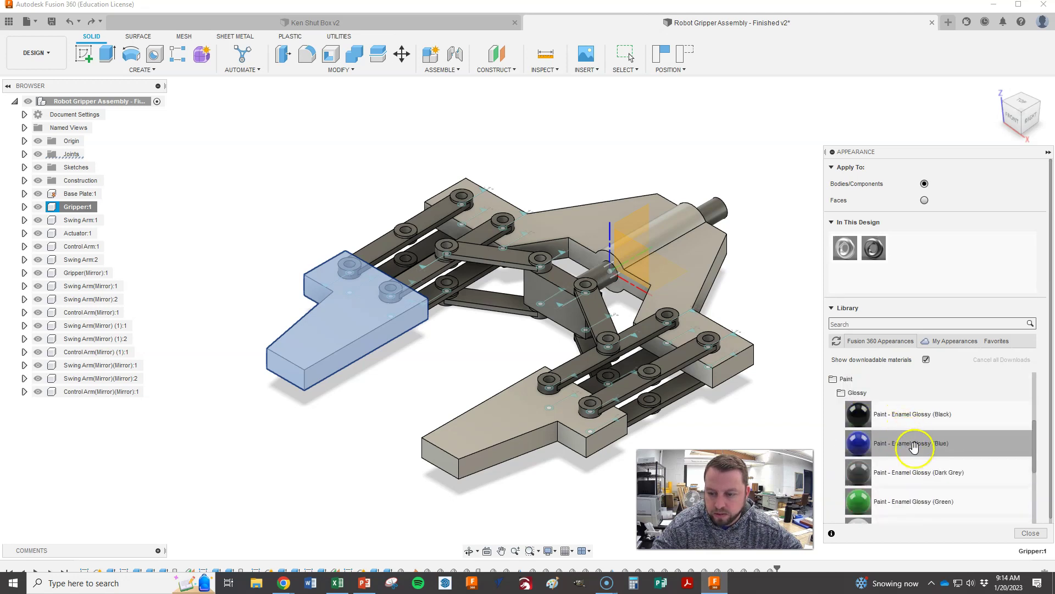
left_click_drag(914, 445, 356, 333)
left_click_drag(858, 446, 577, 434)
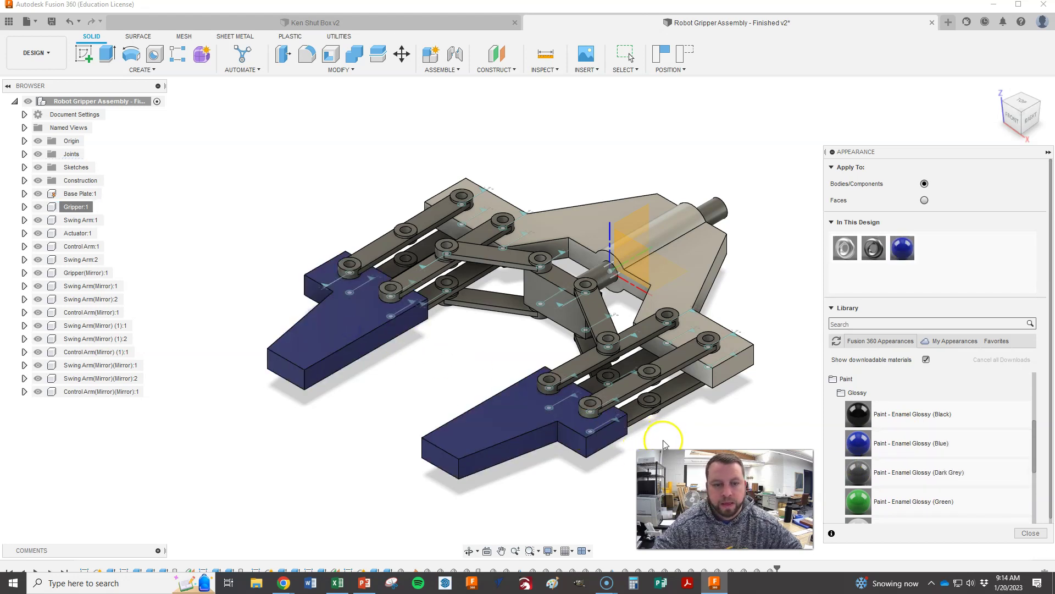
Apply the Paint - Enamel Glossy (Yellow) appearance to the Swing Arm:1 component
left_click(81, 220)
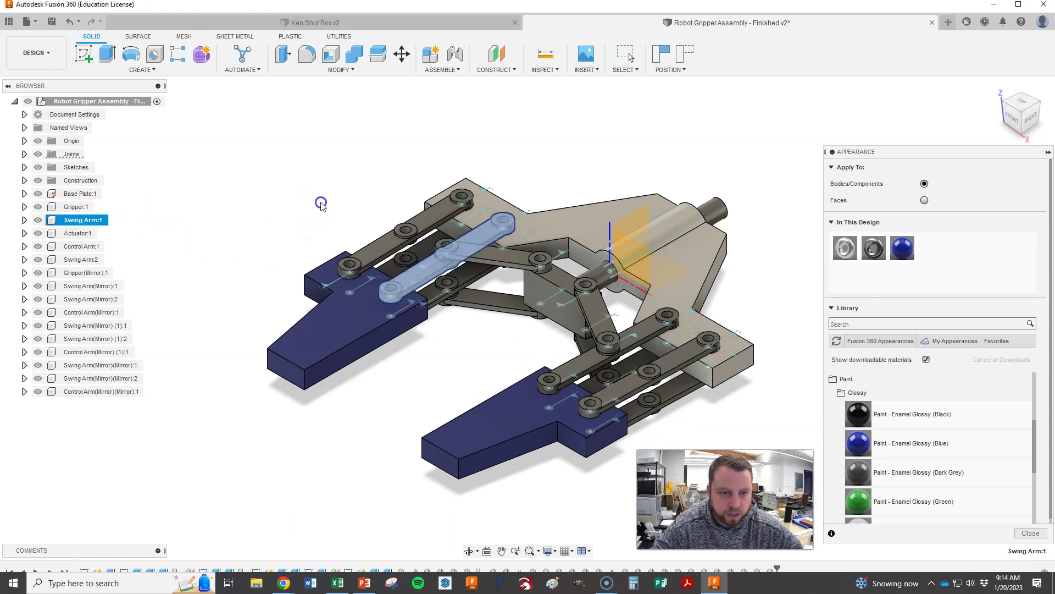
scroll(908, 453, "down", 2)
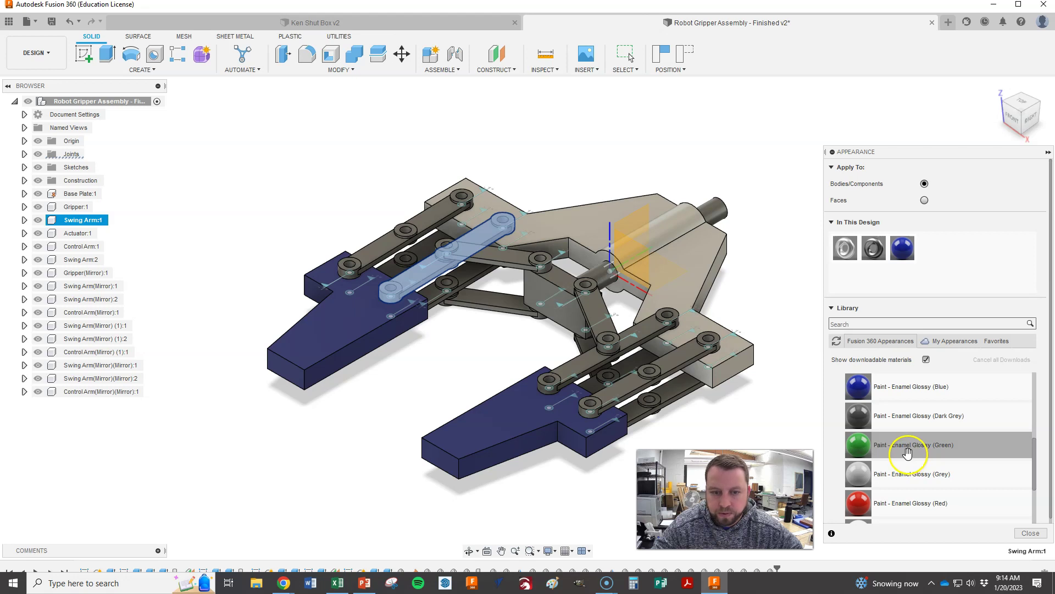
scroll(919, 457, "down", 3)
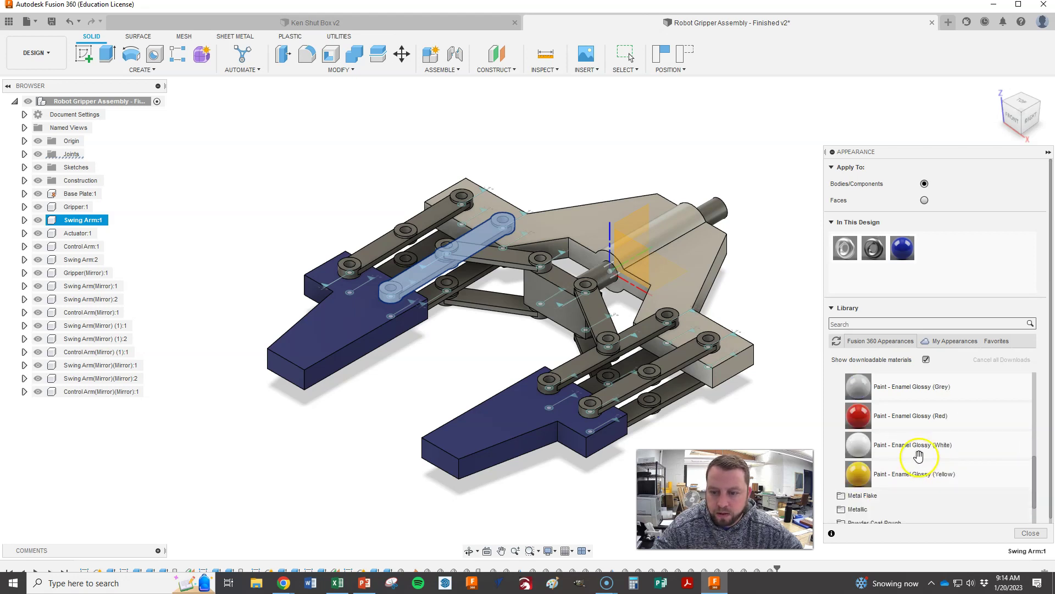
left_click_drag(913, 474, 427, 275)
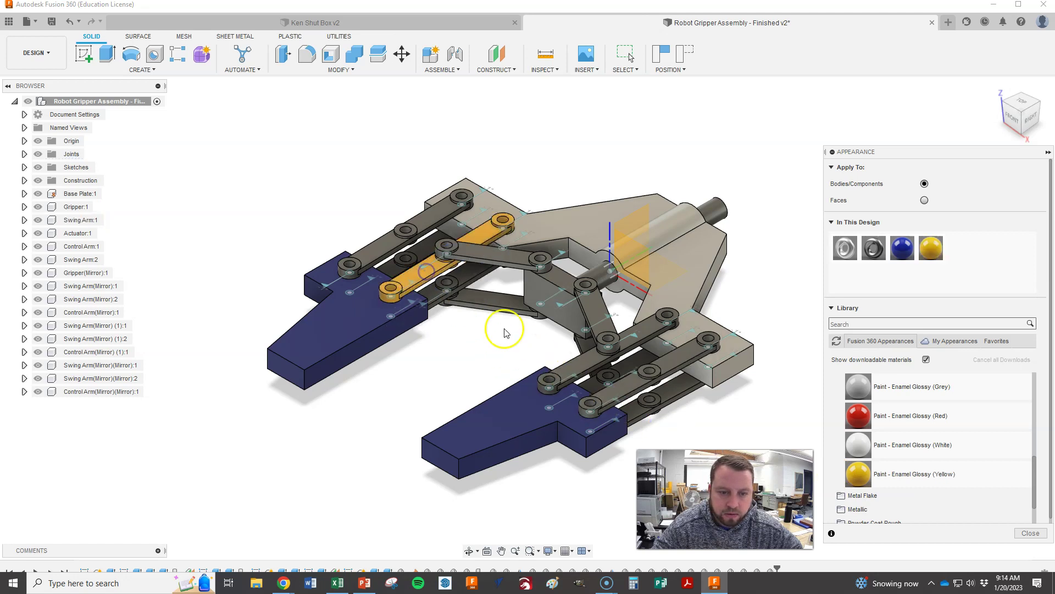
Apply Paint - Enamel Glossy (Yellow) to the remaining swing arms and Paint - Enamel Glossy (Red) to the actuator
left_click_drag(901, 474, 496, 291)
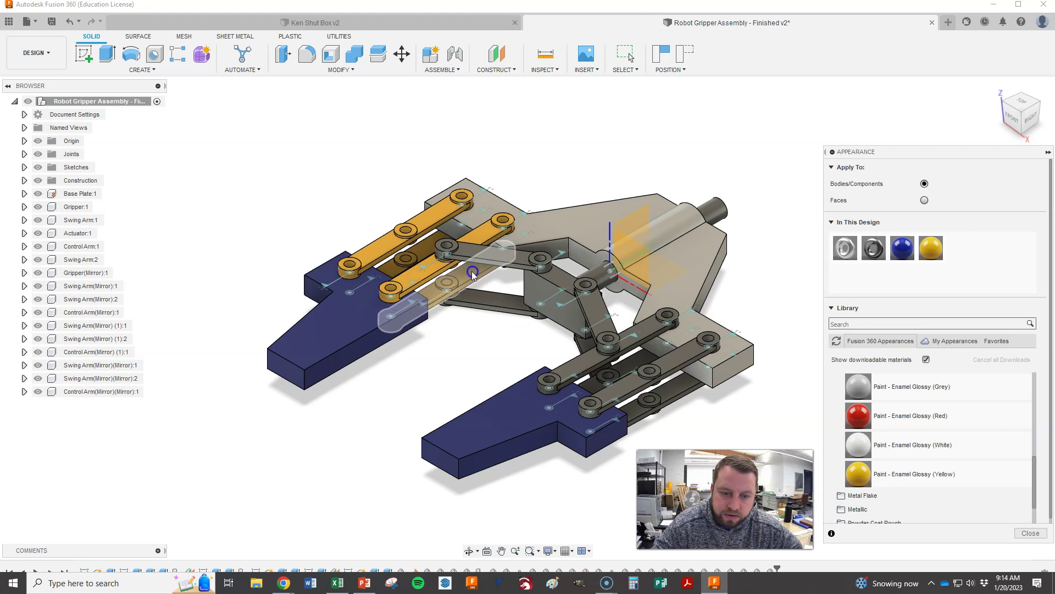
mouse_move(907, 473)
left_mouse_down()
mouse_move(715, 407)
mouse_move(680, 389)
mouse_move(758, 418)
mouse_move(669, 367)
left_mouse_up()
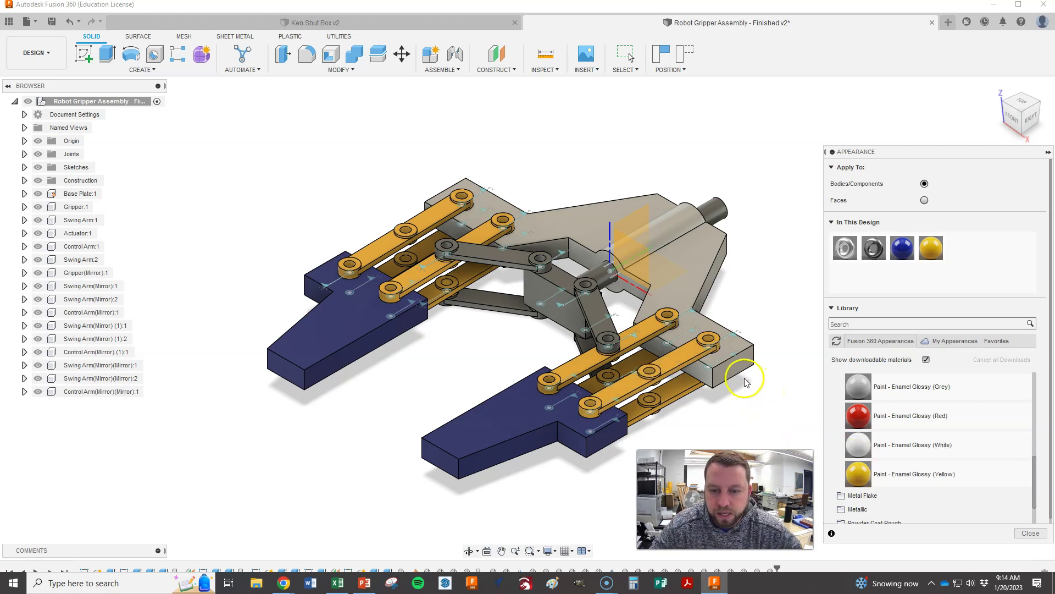
left_click_drag(913, 418, 537, 295)
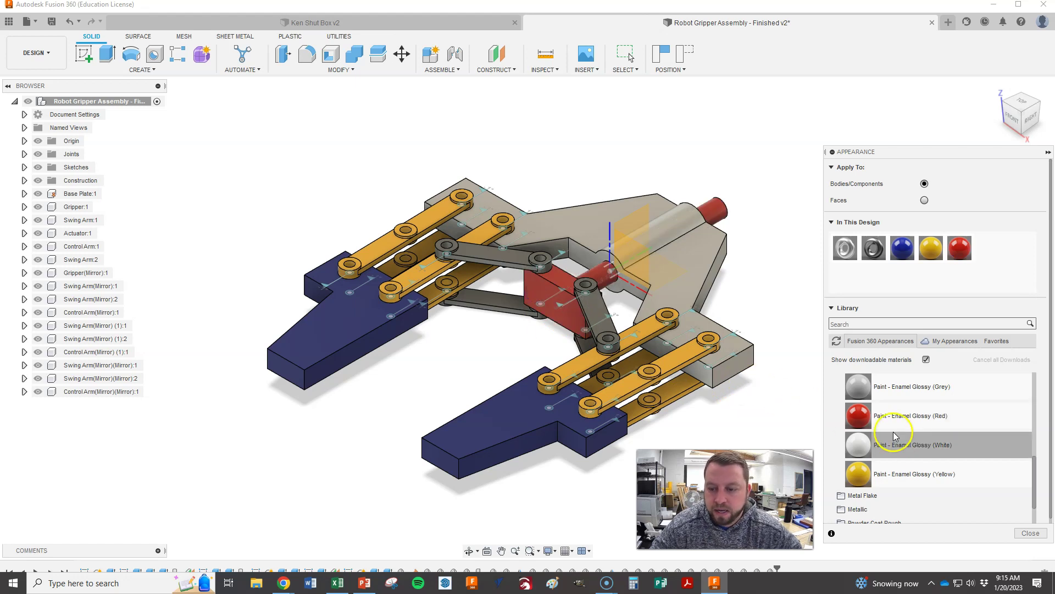
Apply the Paint - Enamel Glossy (Green) appearance to all four control arms and finish the appearance editing
scroll(907, 444, "up", 2)
left_click_drag(911, 444, 604, 322)
left_click_drag(911, 448, 505, 257)
left_click_drag(905, 445, 504, 303)
left_click_drag(914, 444, 587, 347)
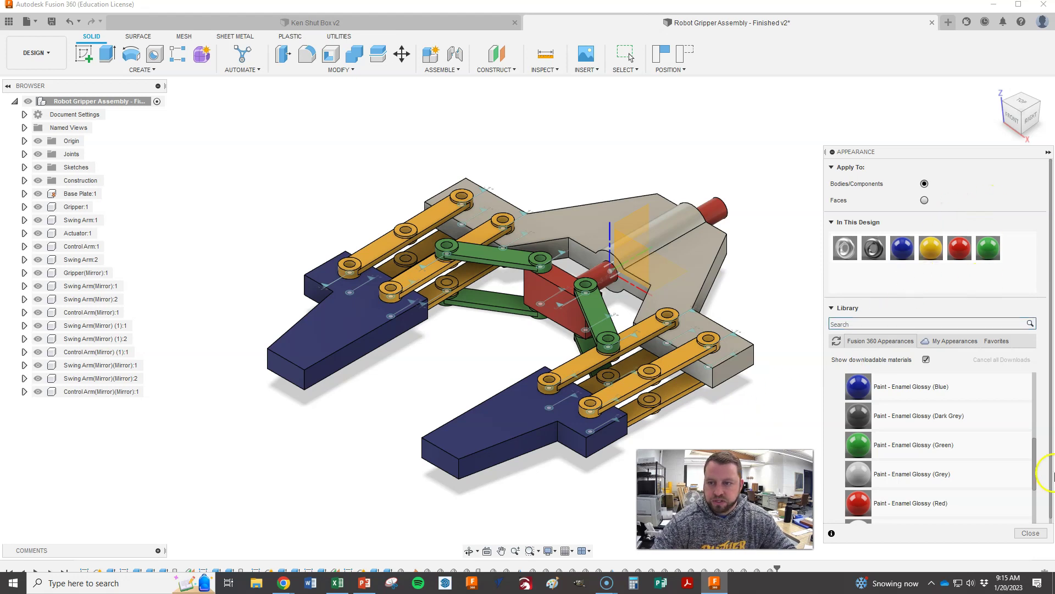
left_click(1032, 532)
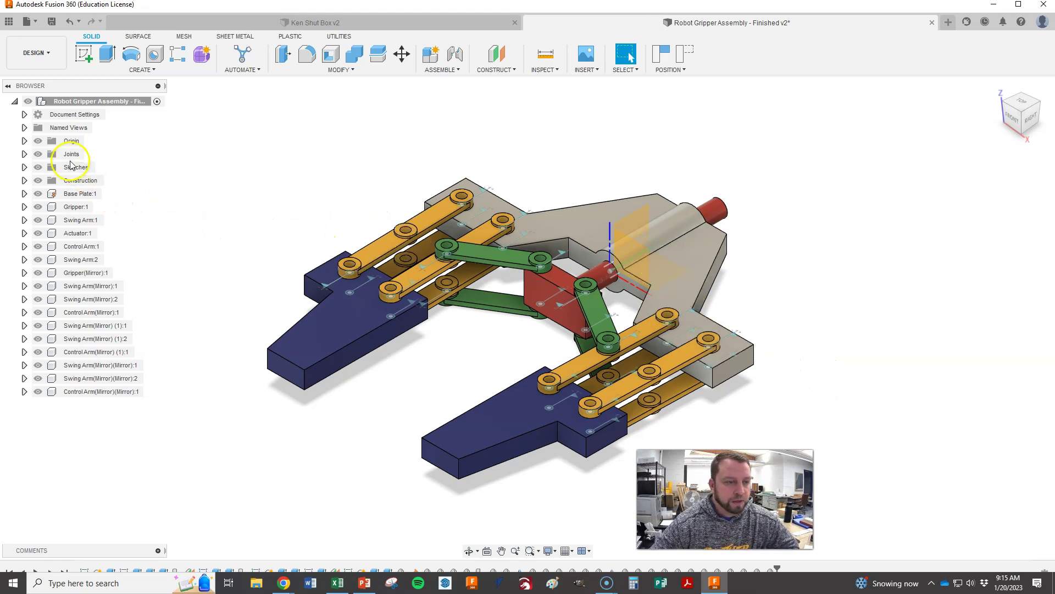
right_click(66, 153)
left_click(212, 151)
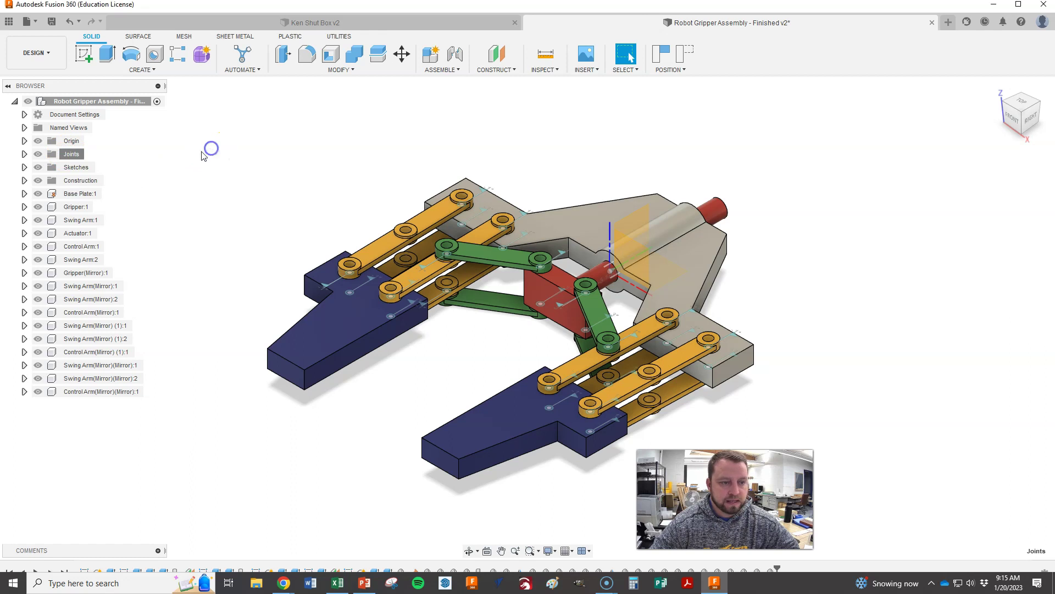
left_click(24, 153)
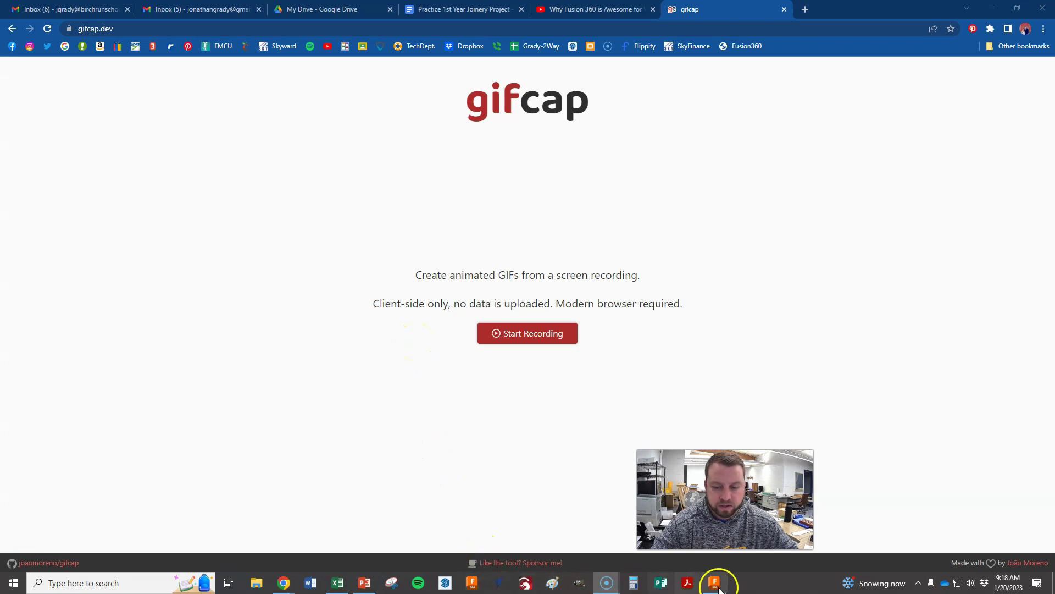
Switch back to Fusion 360 and animate the joint relationships of Slider5
left_click(726, 548)
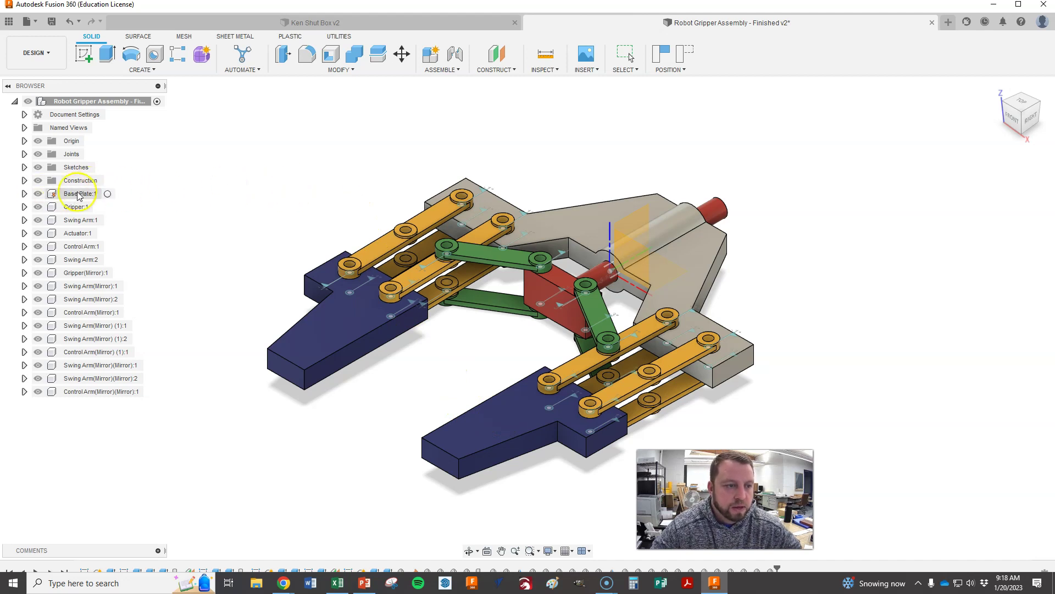
left_click(25, 155)
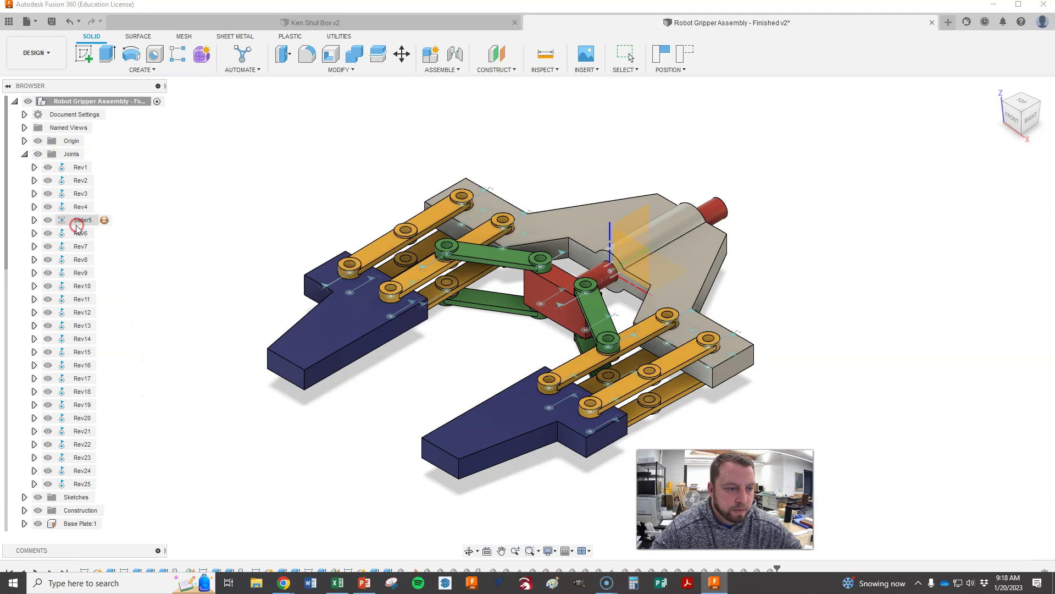
left_click(104, 219)
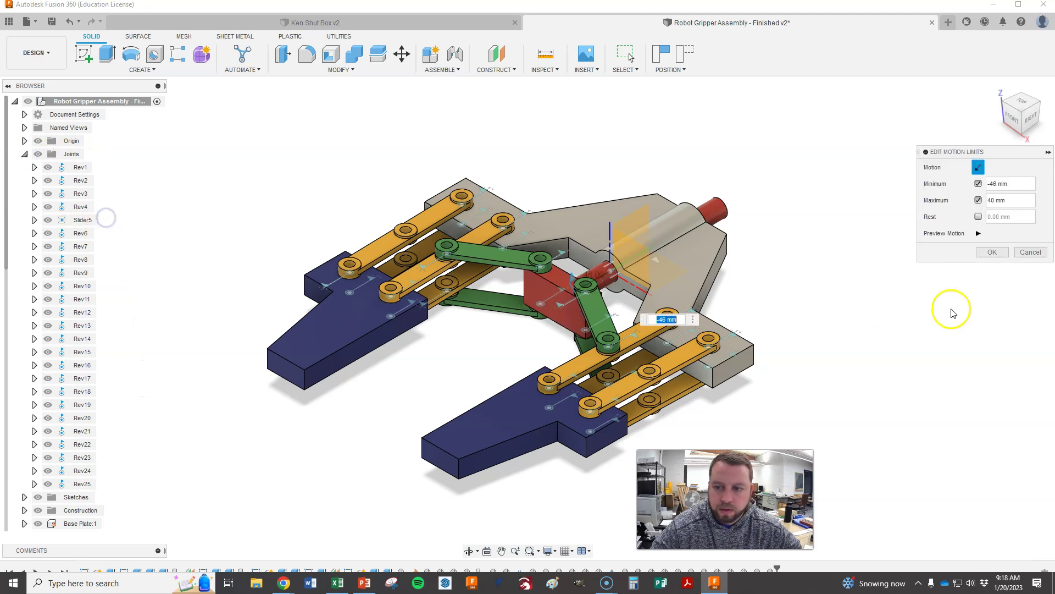
left_click(996, 252)
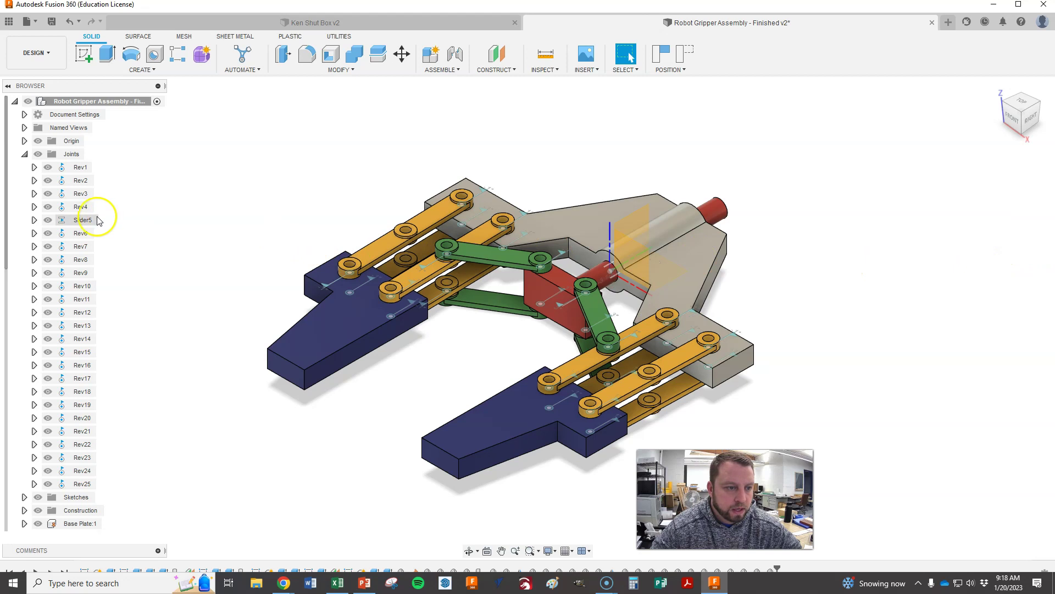
right_click(86, 221)
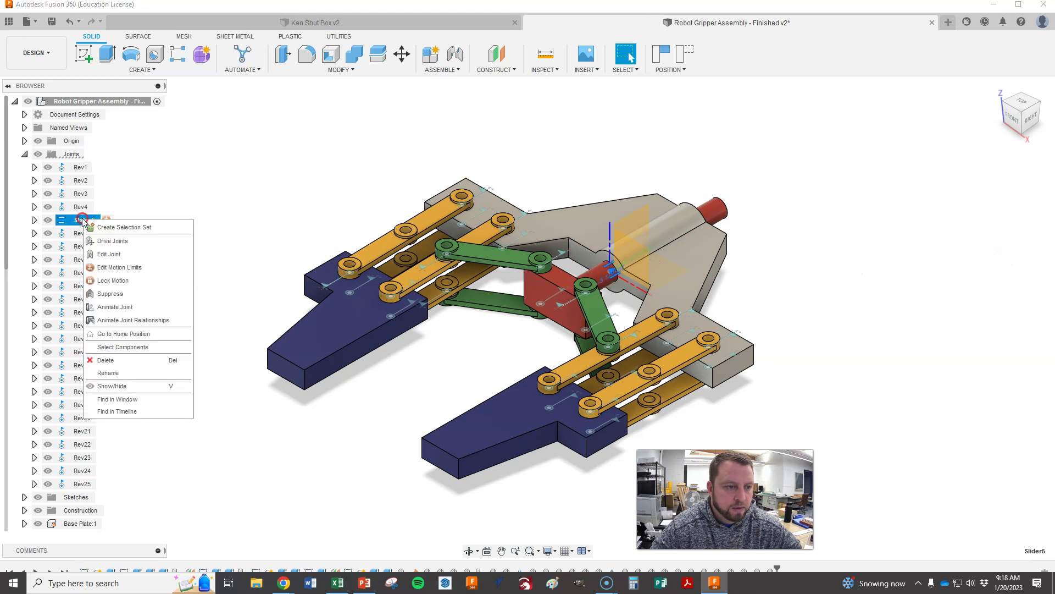
left_click(115, 321)
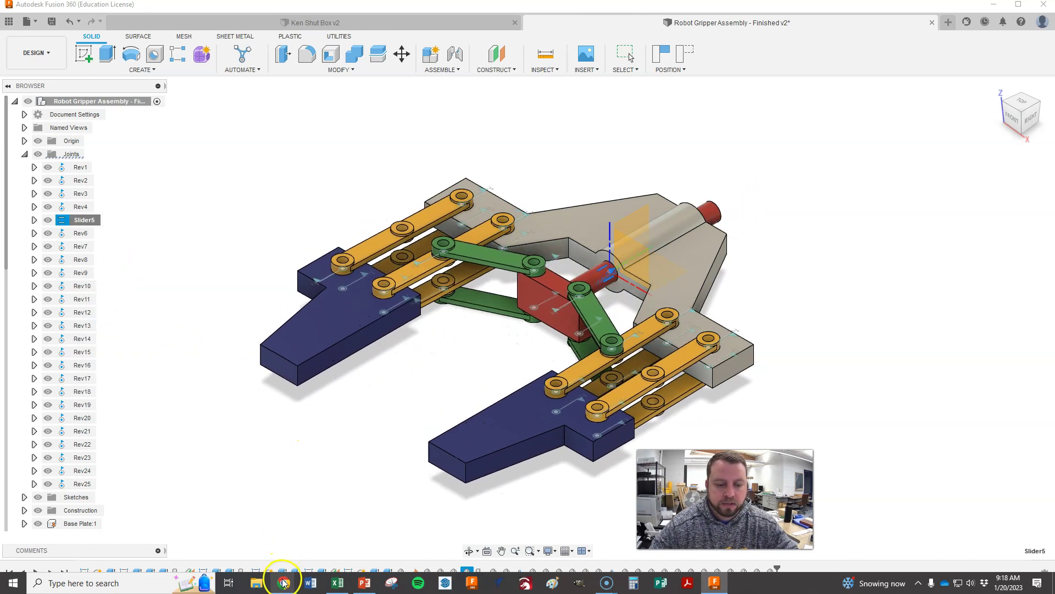
Switch to gifcap in Chrome and start a screen recording that shares the Autodesk Fusion 360 window
mouse_move(281, 578)
left_click(269, 549)
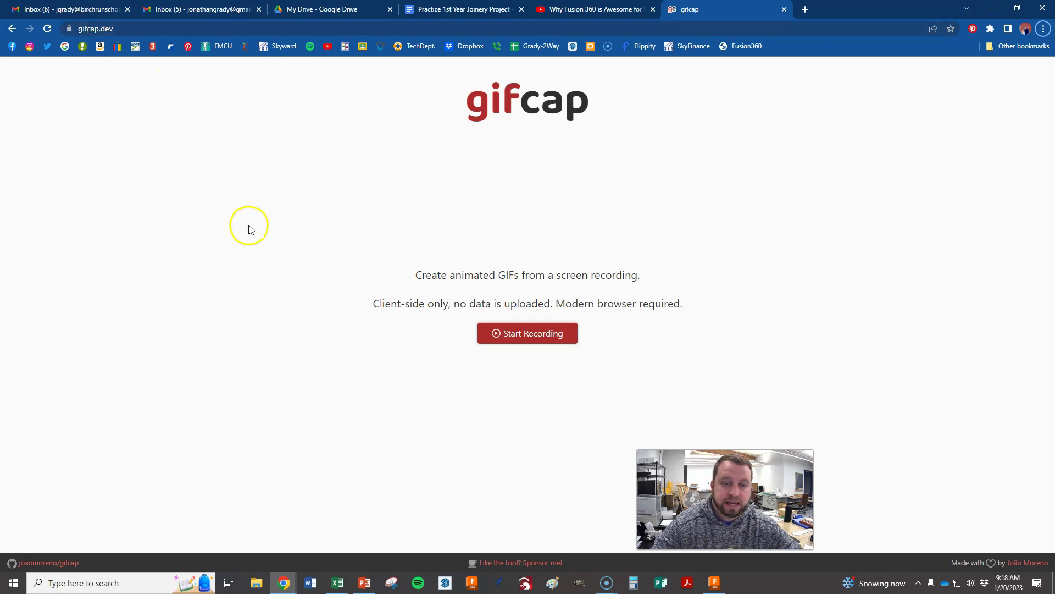
left_click(520, 335)
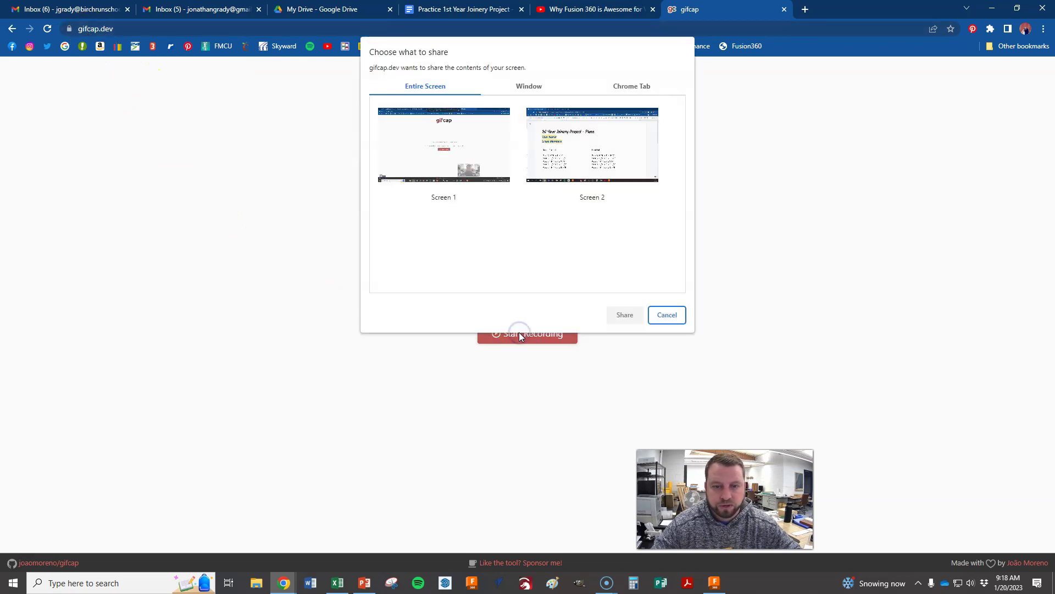
left_click(523, 88)
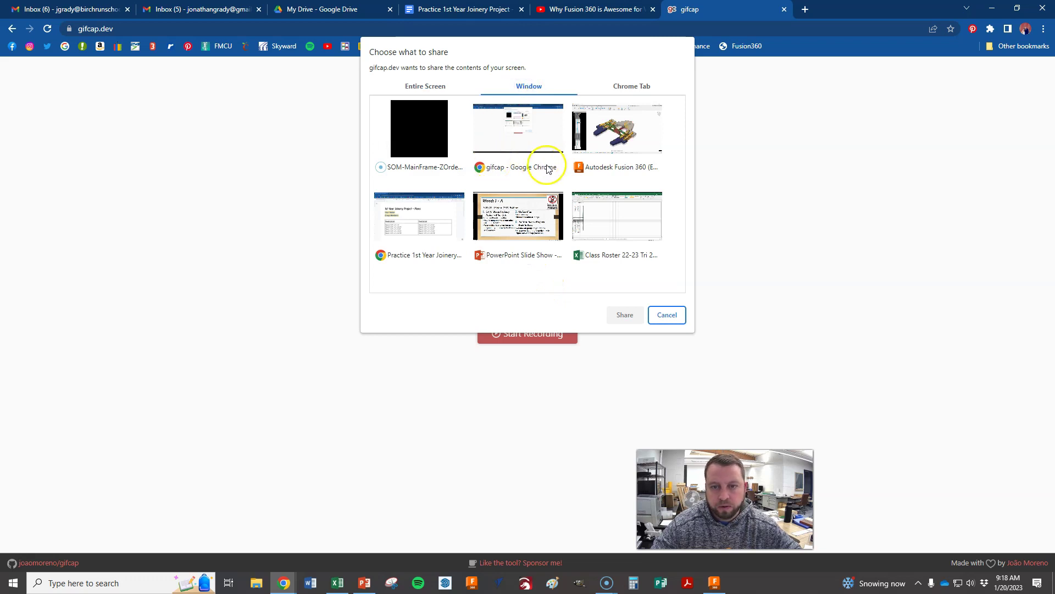
left_click(618, 144)
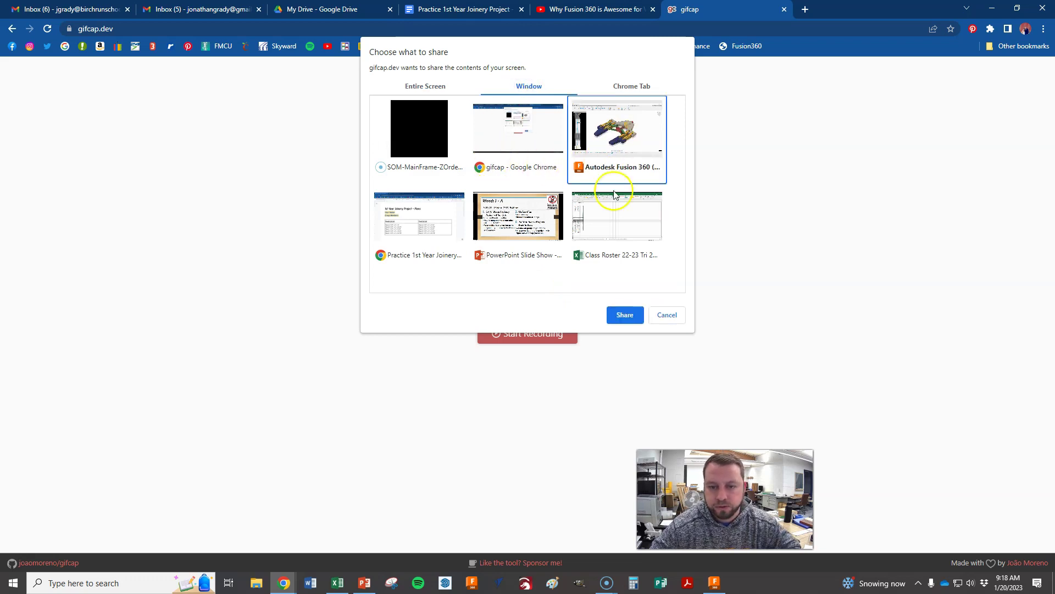
left_click(625, 315)
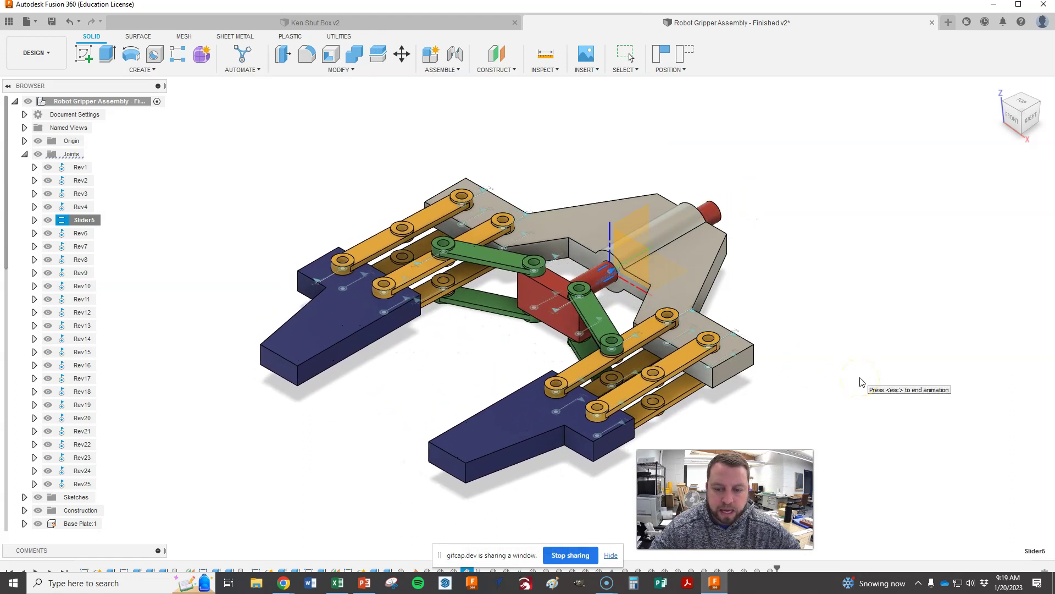
Stop sharing the window to end the recording, and return to gifcap in Chrome
left_click(576, 556)
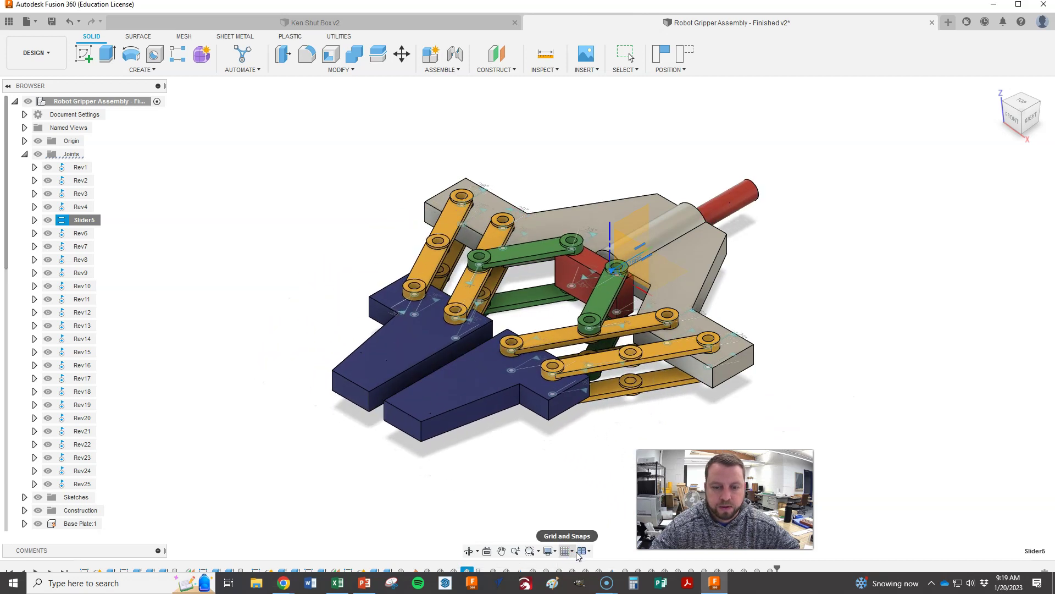
left_click(576, 556)
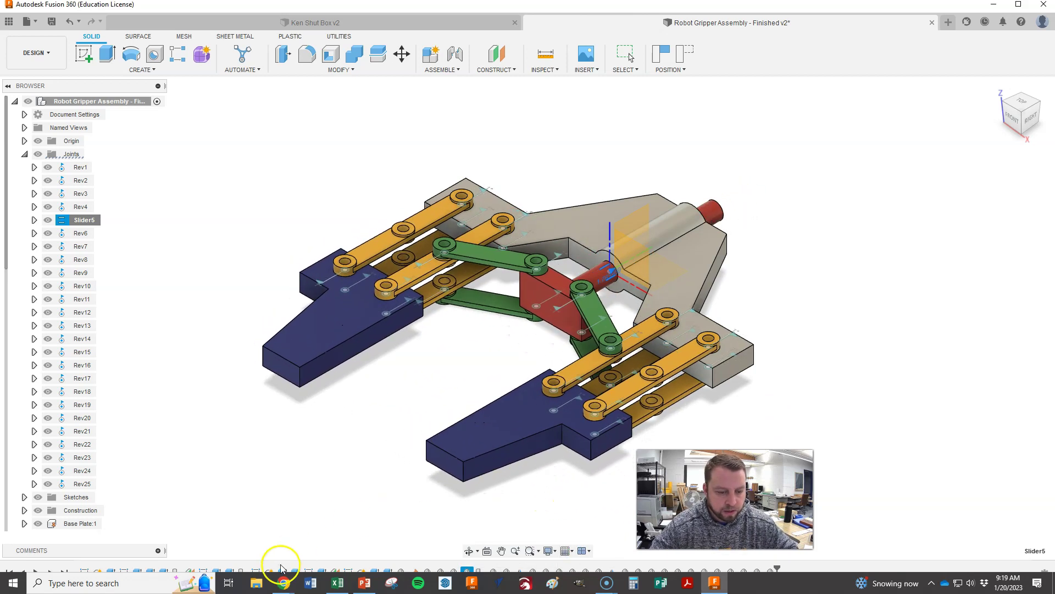
mouse_move(277, 583)
left_click(266, 542)
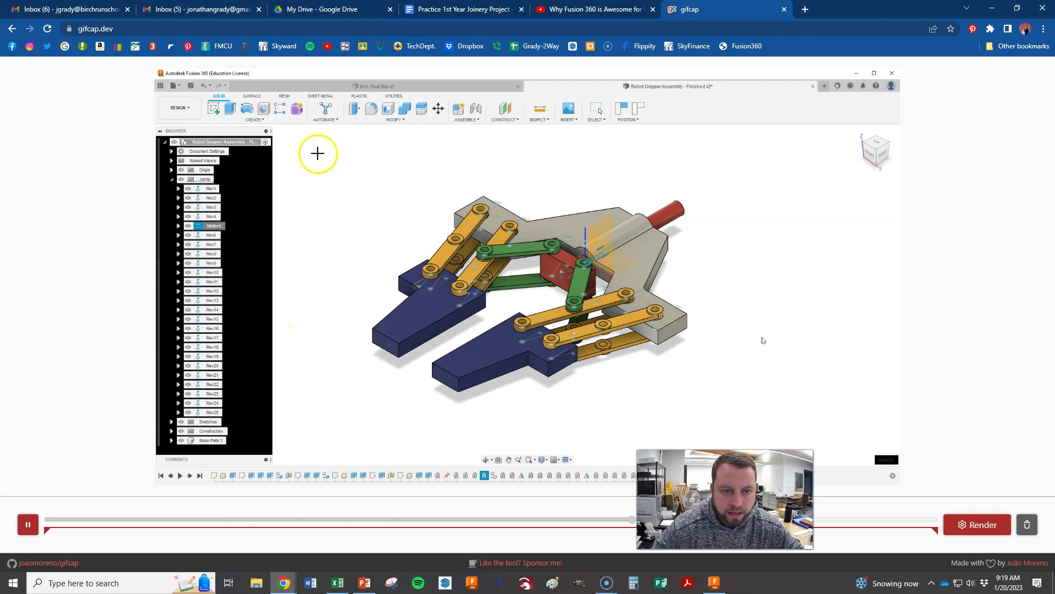
Crop the recording to the area around the gripper model and trim its start and end to one open-and-close cycle
left_click_drag(315, 138, 713, 432)
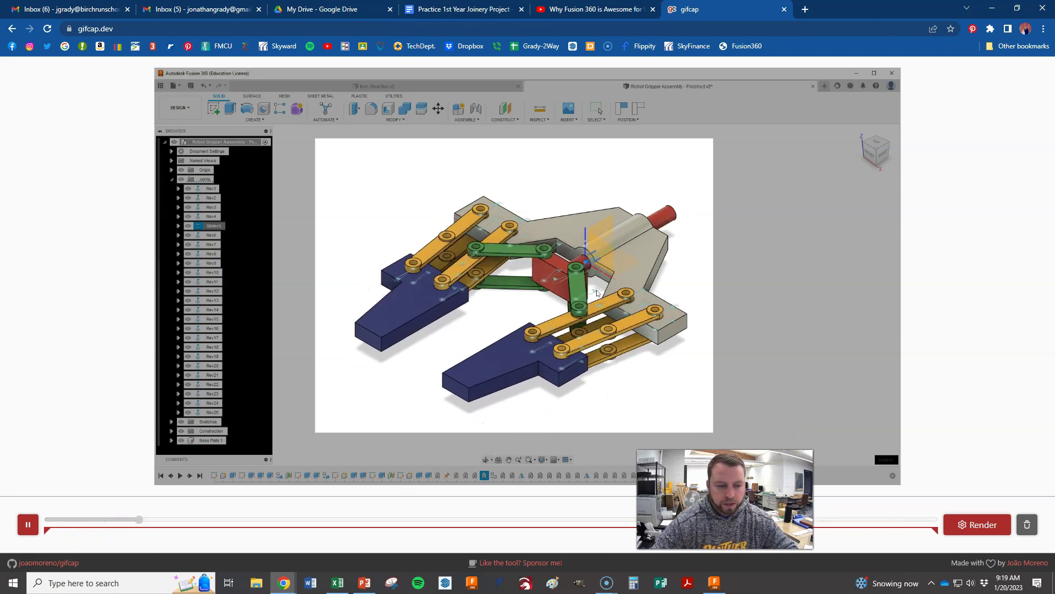
left_click_drag(46, 532, 125, 532)
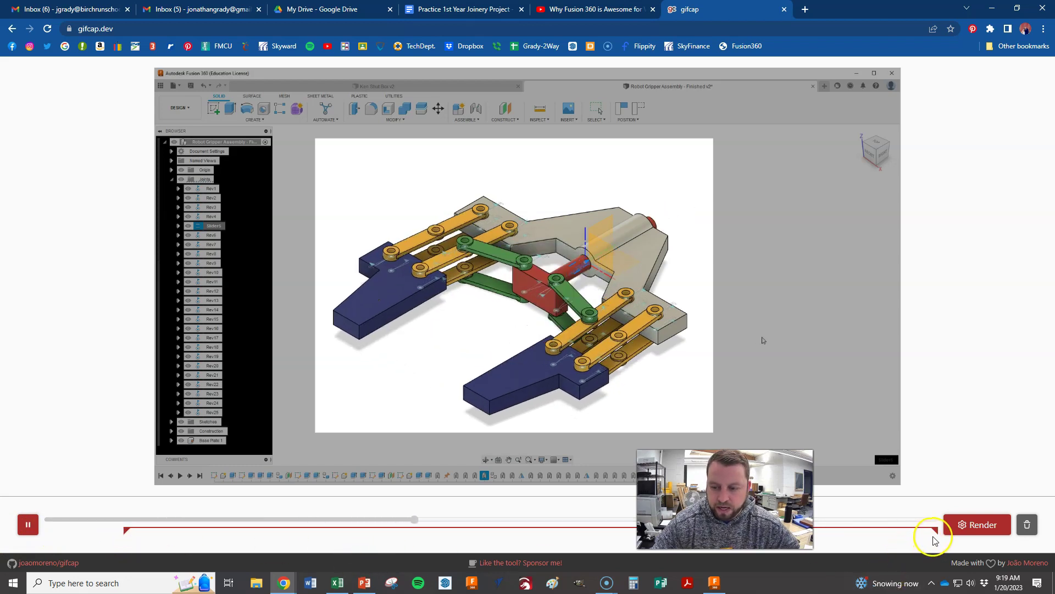
left_click_drag(936, 531, 781, 530)
left_click_drag(617, 536, 607, 536)
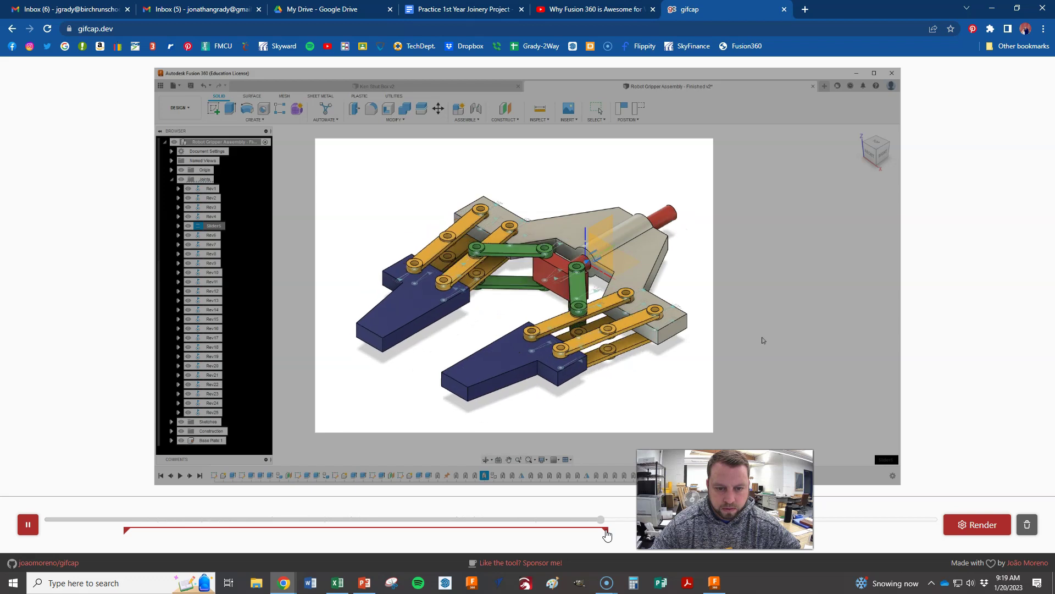
left_click_drag(607, 534, 583, 533)
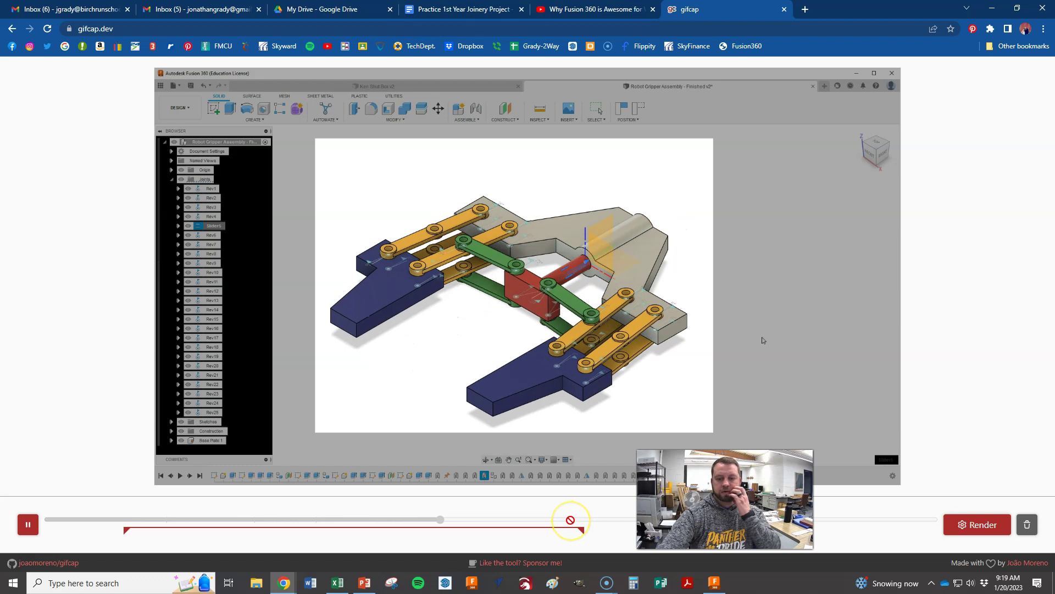
Render the cropped, trimmed recording as a GIF, and open its download save dialog without saving the file
left_click(983, 526)
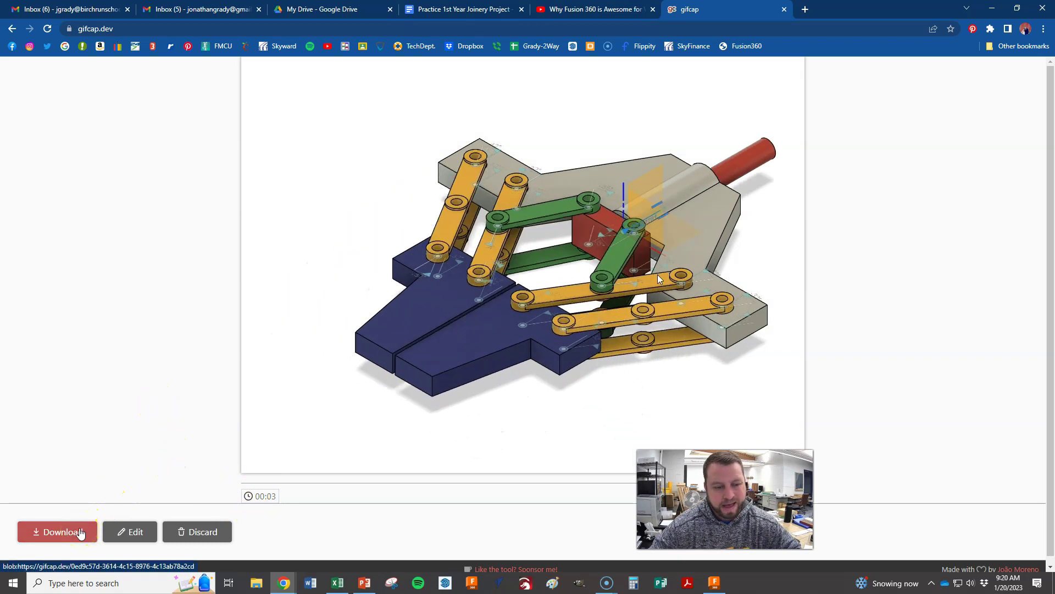
left_click(80, 532)
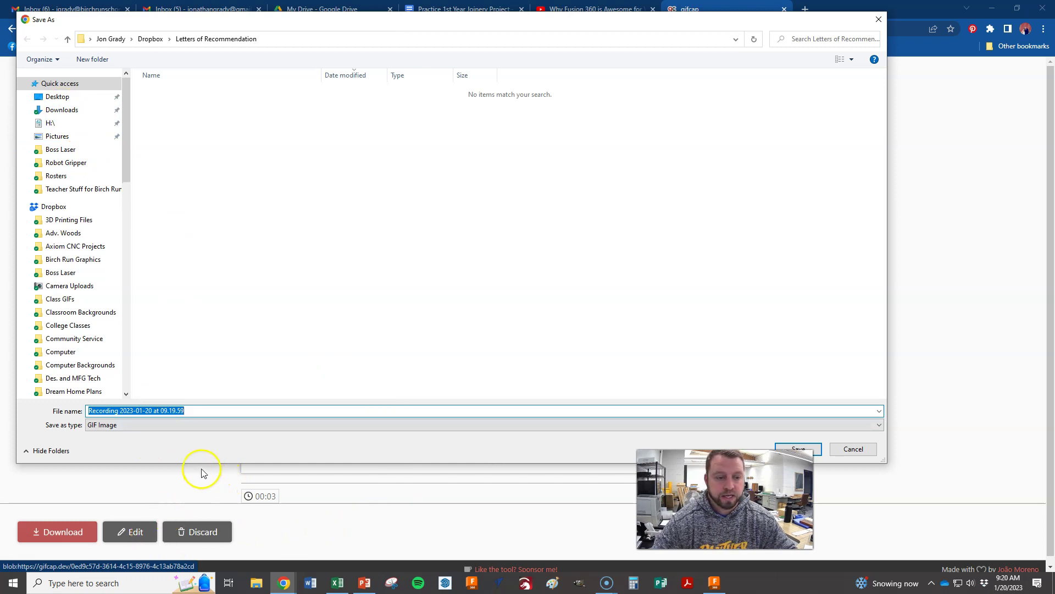
left_click(854, 449)
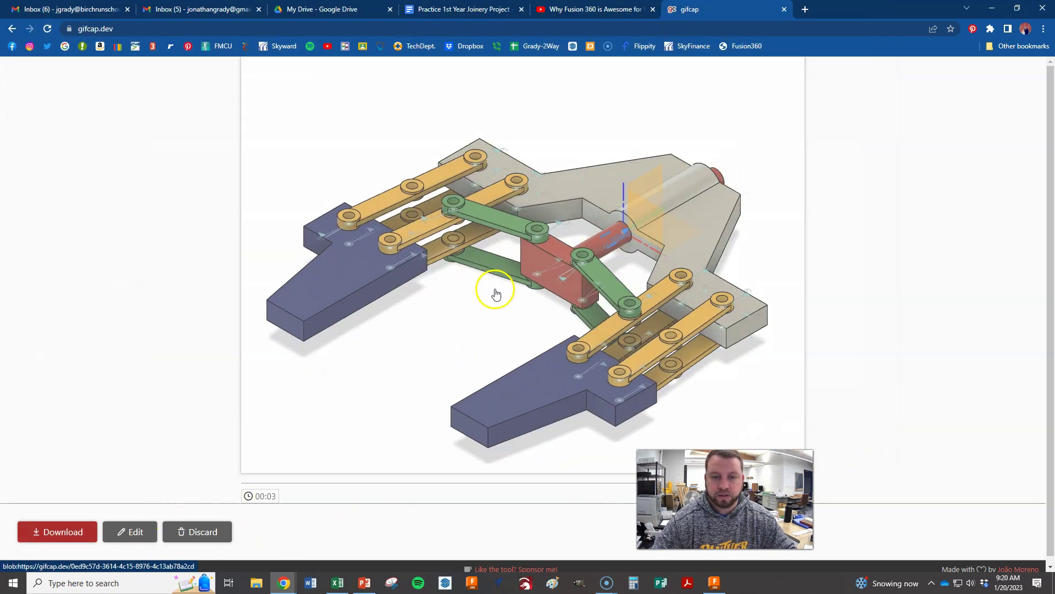